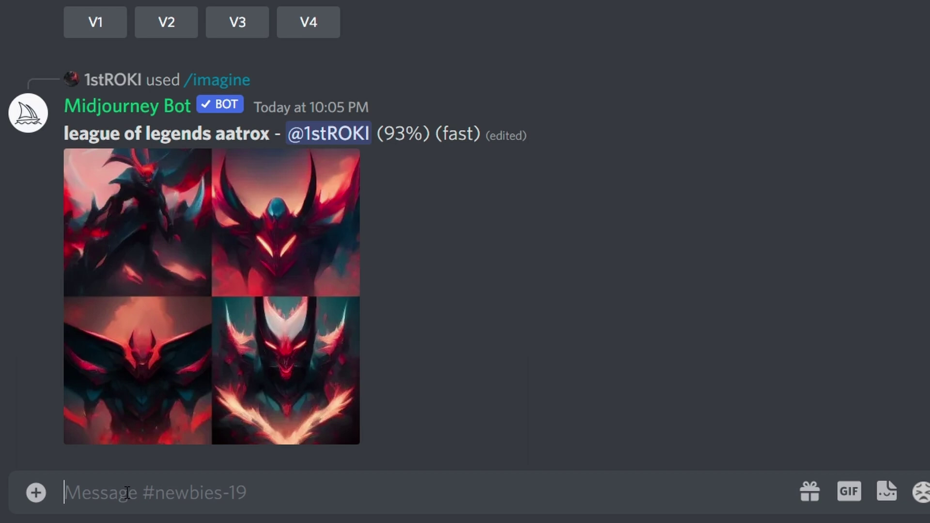
Imagine "avatar pandora mythical landscape waterfalls extraterrestrial cinematic cloudy photo realistic --ar 16:9" with the Midjourney bot and upscale the third image.
type("/imagine")
key("Tab")
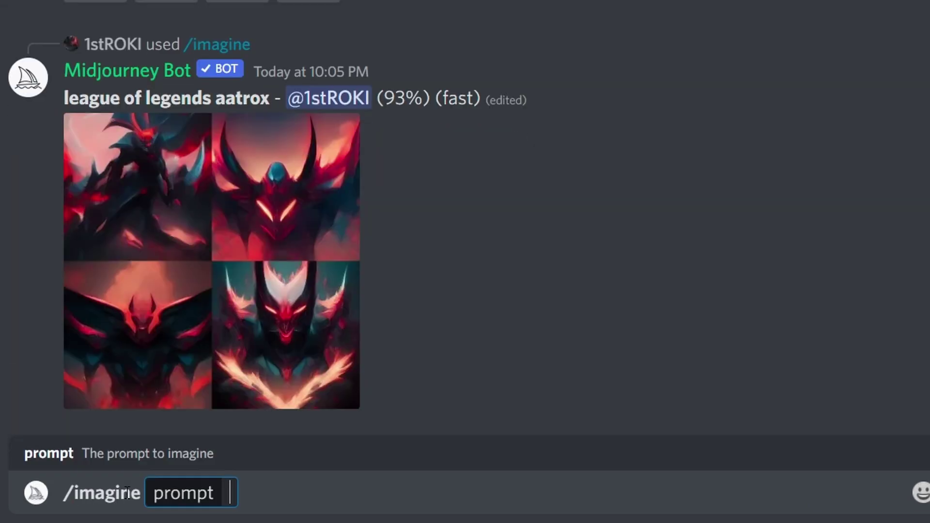
type("ava")
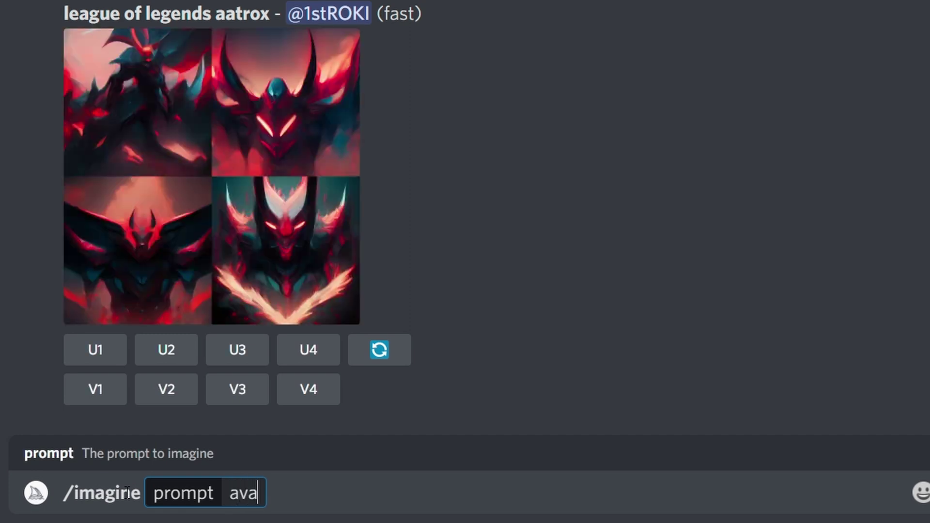
type("tar pandora mythical ")
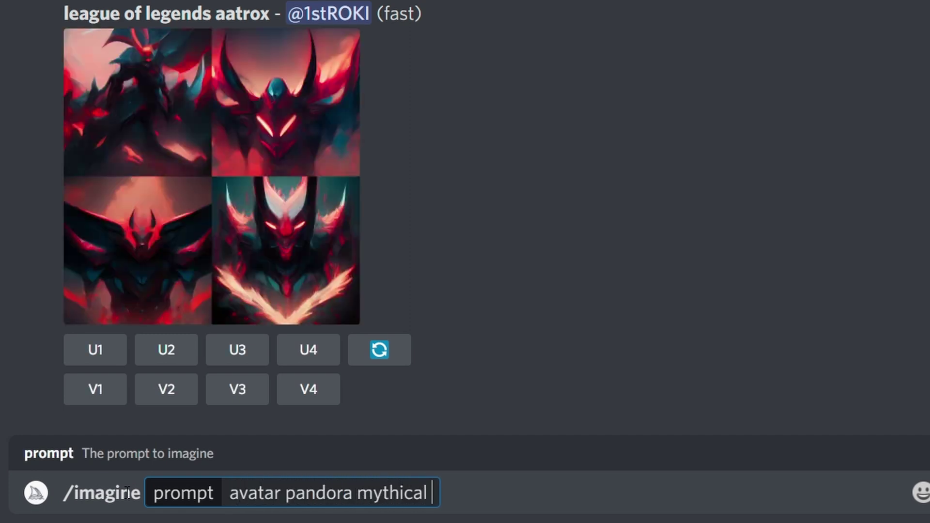
type("landscape waterfa")
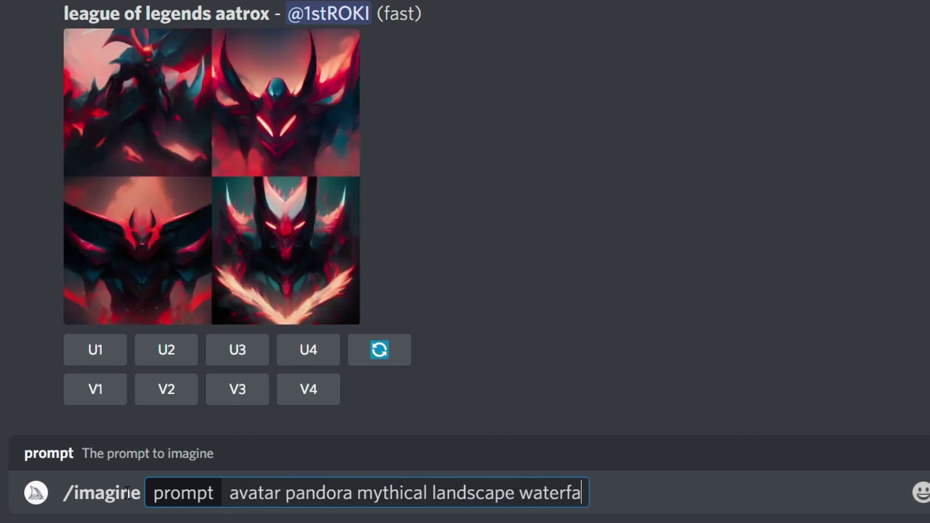
type("lls extraterrestri")
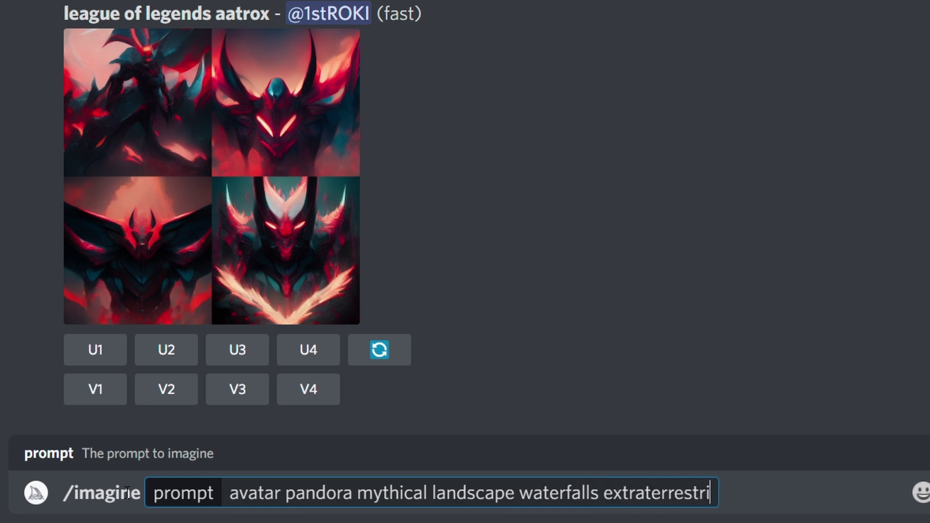
type("al cinematic ")
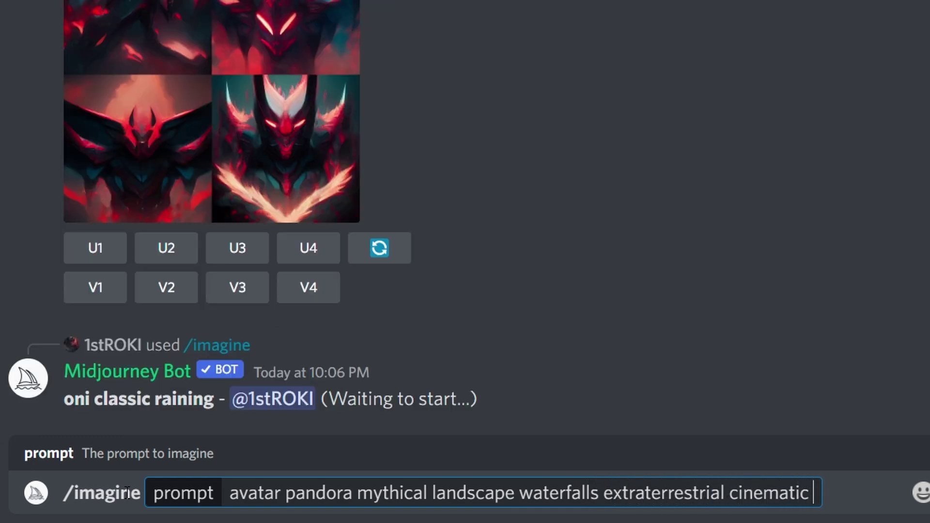
type("cloudy photo realistic")
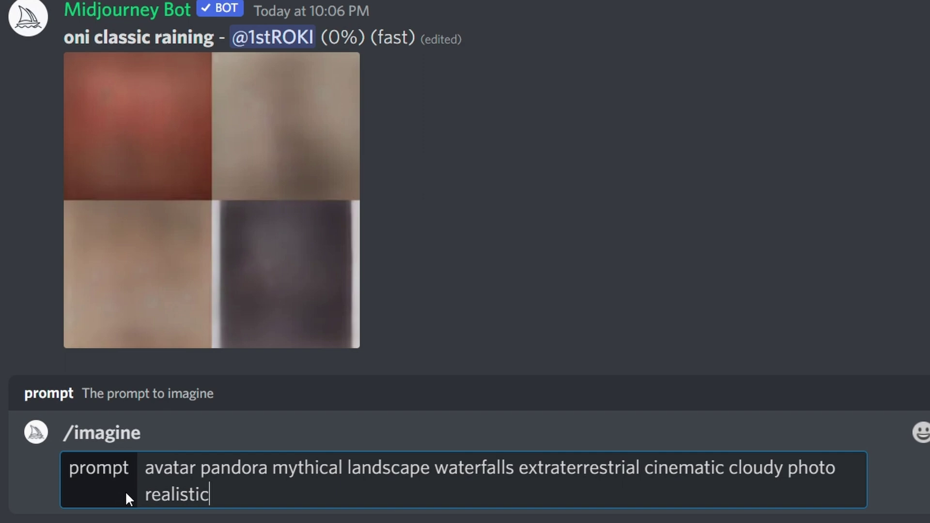
type(" --ar 16:9")
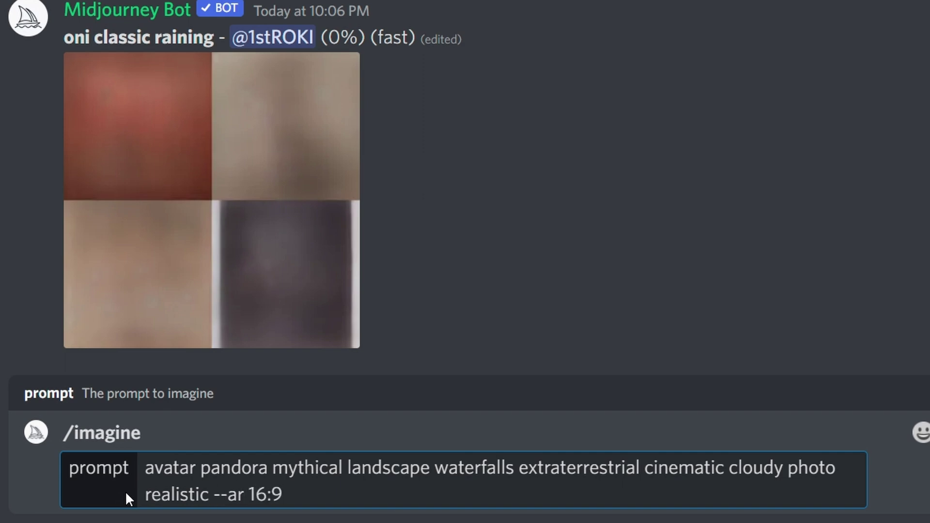
key("Return")
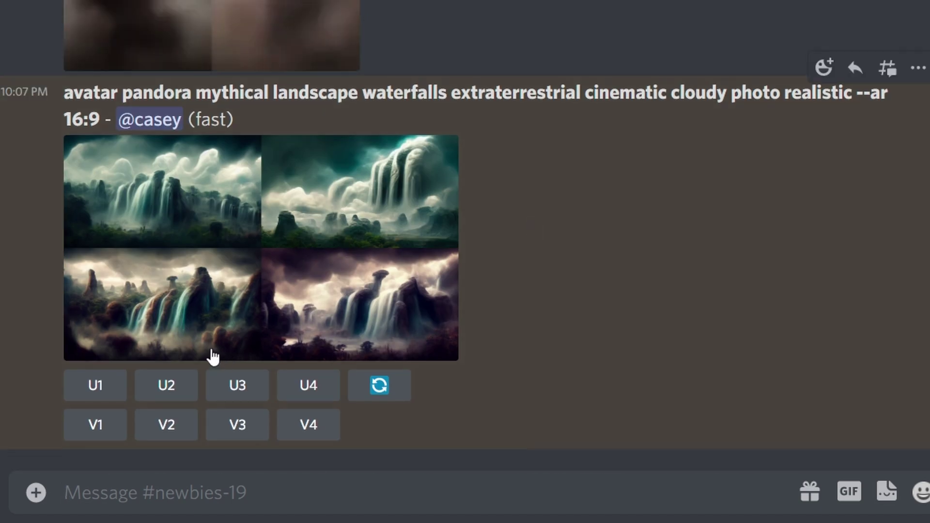
left_click(238, 384)
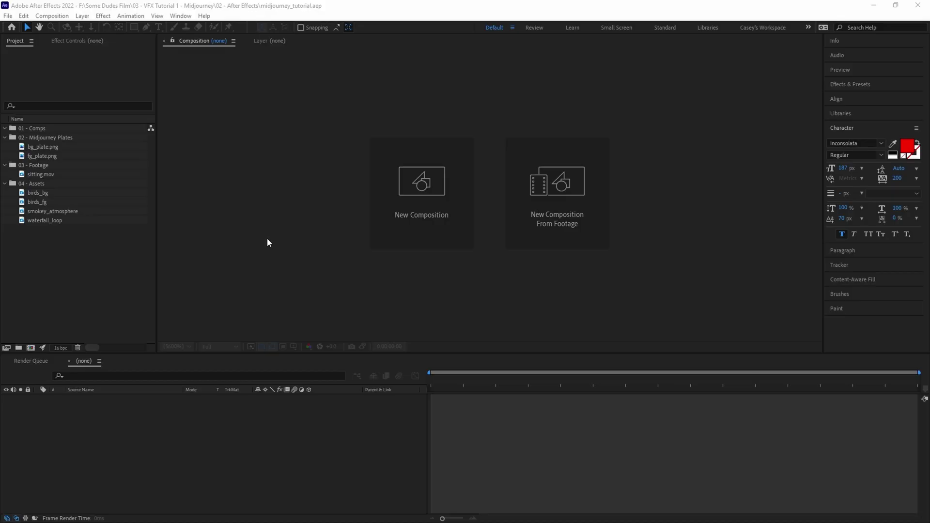
In After Effects, create a 1920 x 1080 composition named MAIN and place fg_plate.png above bg_plate.png in it.
key("ctrl+n")
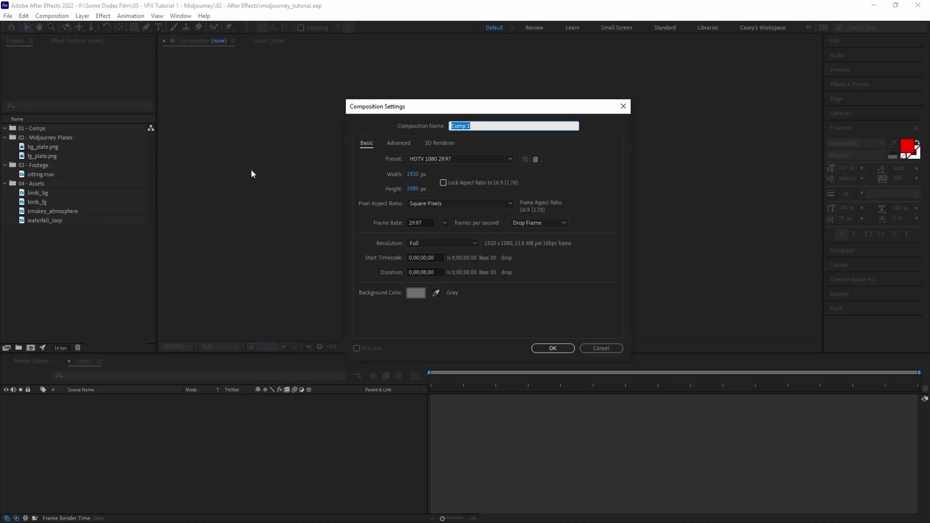
key("Return")
left_click(42, 147)
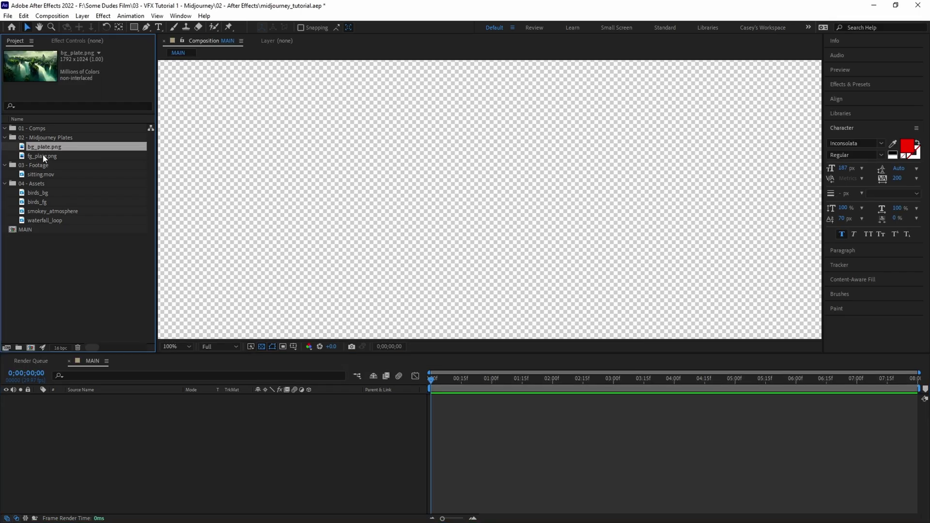
left_click(43, 156, "shift")
left_click_drag(42, 155, 92, 396)
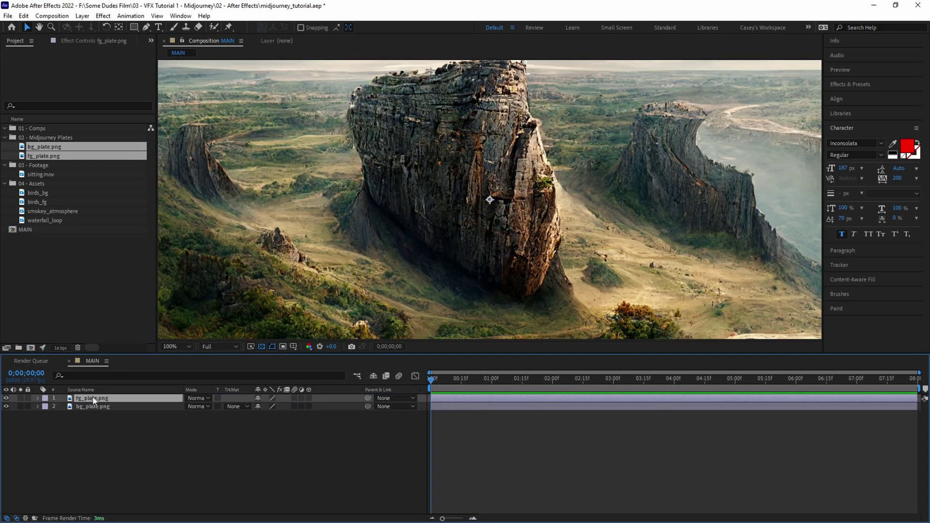
Pre-compose the fg_plate.png layer as "FG comp".
right_click(84, 400)
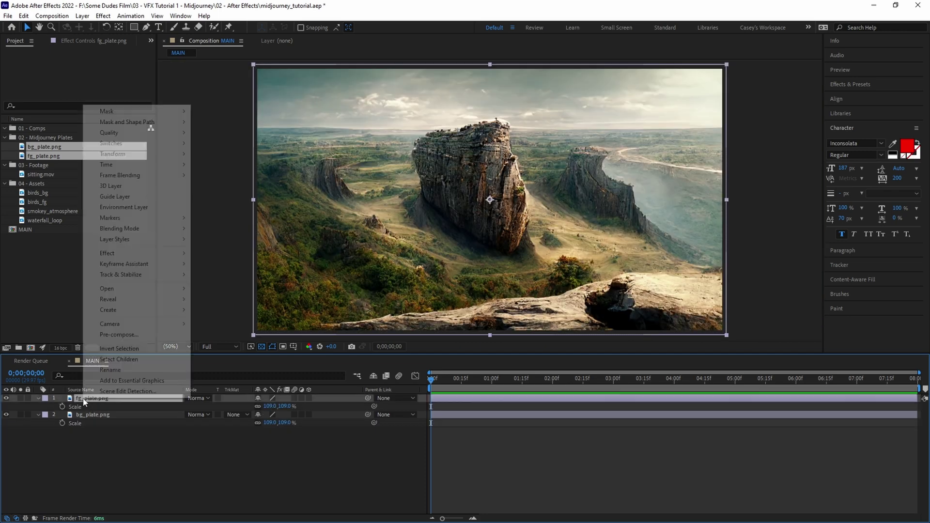
left_click(119, 335)
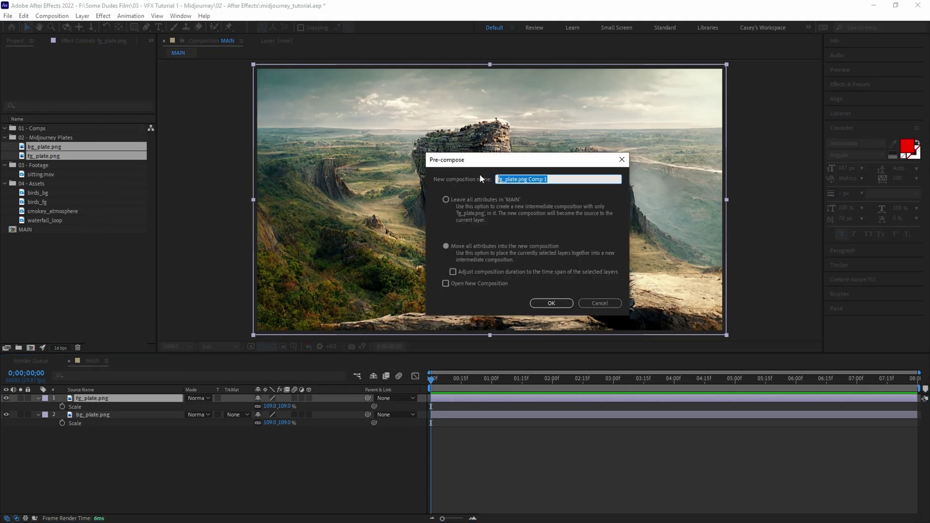
type("FG comp")
key("Return")
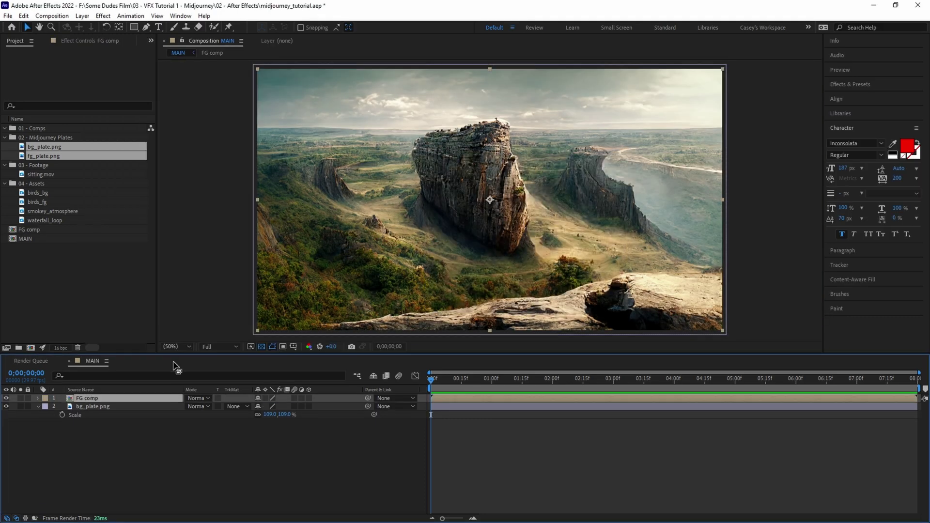
Pre-compose the bg_plate.png layer as "BG comp".
right_click(92, 407)
left_click(128, 343)
type("BG comp")
key("Return")
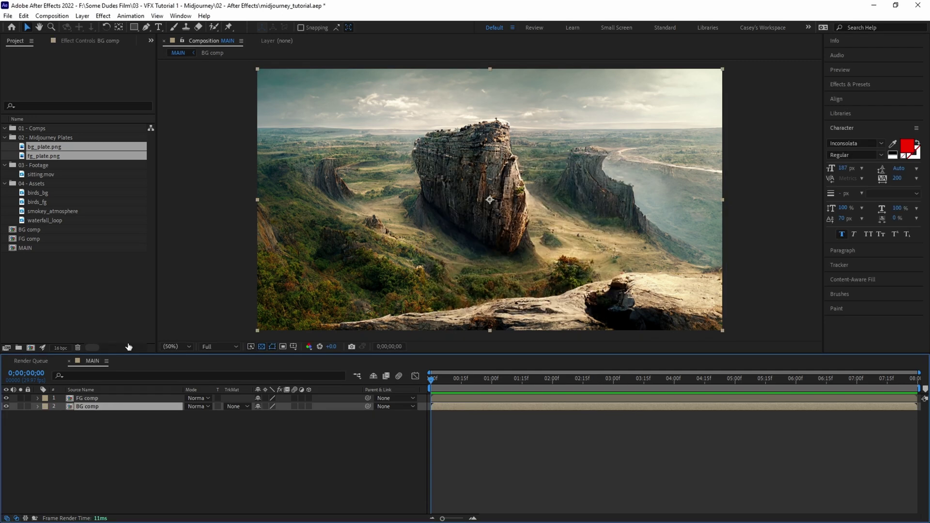
Open BG comp, preview the waterfall_loop footage and add it above bg_plate.png.
double_click(80, 406)
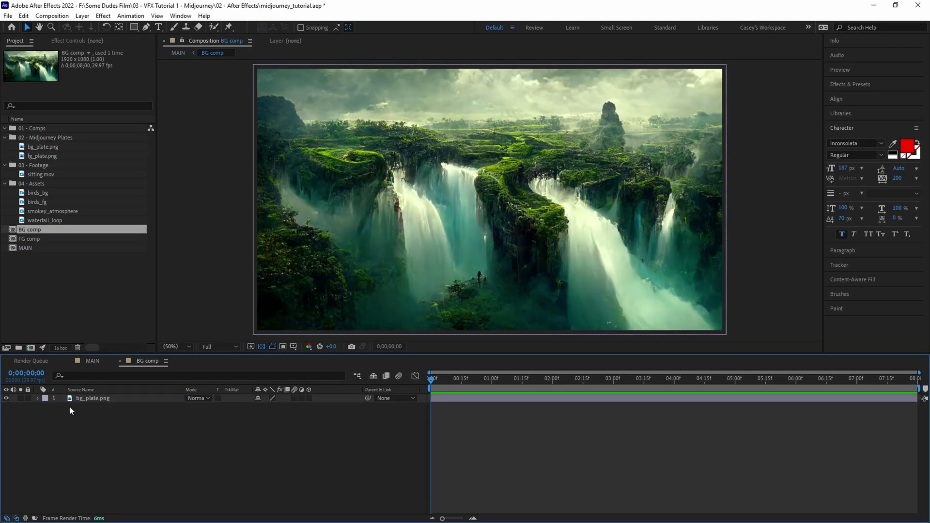
double_click(22, 222)
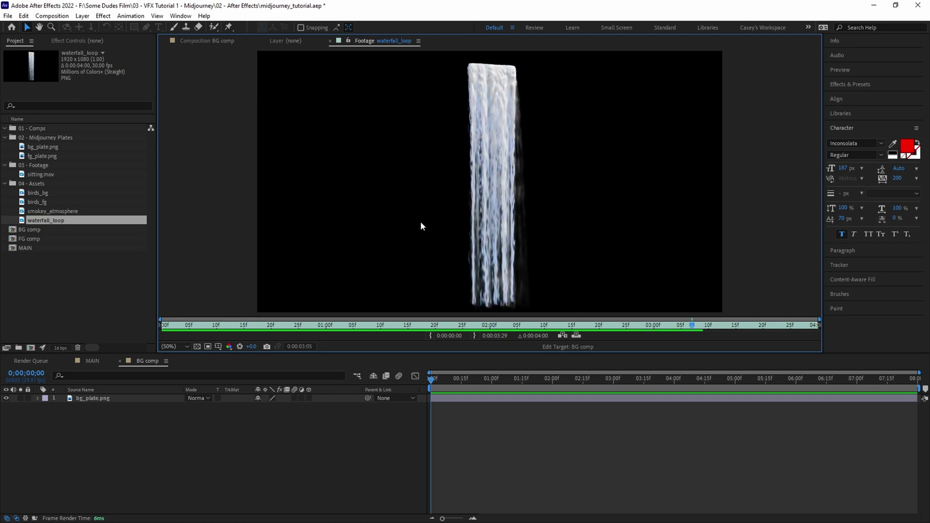
key("ctrl+slash")
Time-stretch the waterfall_loop layer to fill the 8-second composition and enable frame blending on it.
right_click(88, 402)
mouse_move(114, 166)
left_click(227, 187)
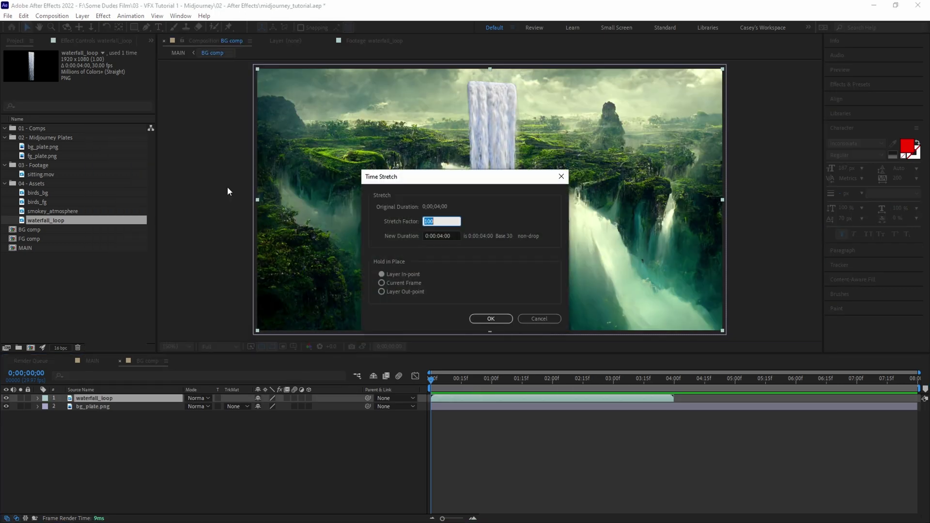
key("Return")
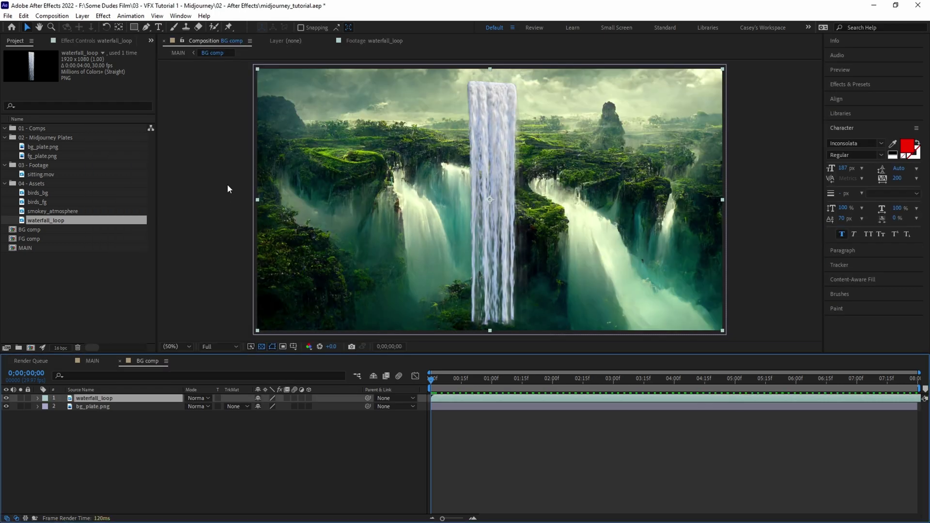
left_click(287, 398)
left_click(288, 399)
Pre-compose the waterfall_loop layer as "Waterfall".
right_click(98, 400)
left_click(160, 335)
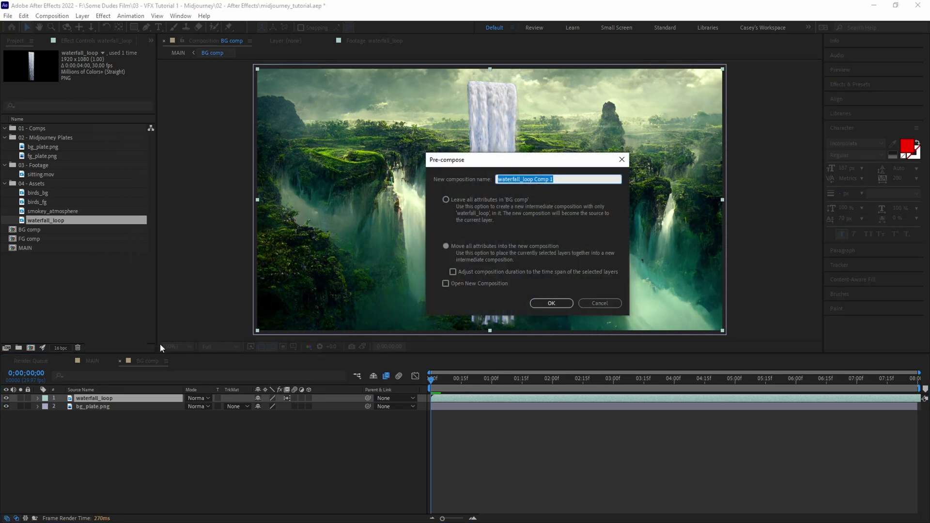
type("Waterfall")
key("Return")
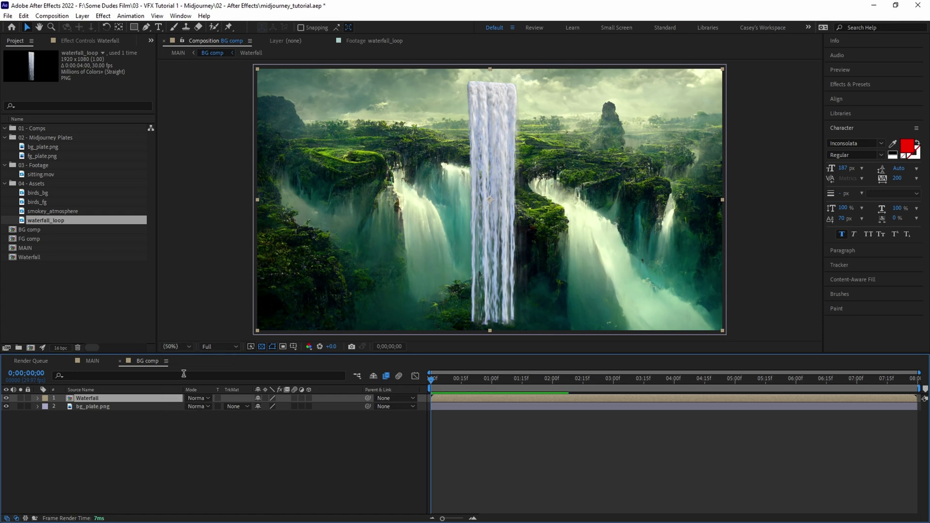
Scale the Waterfall layer down to 61% and position it over the left waterfall of the background plate.
key("s")
left_click_drag(286, 406, 267, 406)
left_click_drag(494, 124, 417, 201)
Draw a closed Pen mask around the top edge of the Waterfall layer to cut that edge away.
scroll(416, 202, "up", 4)
key("g")
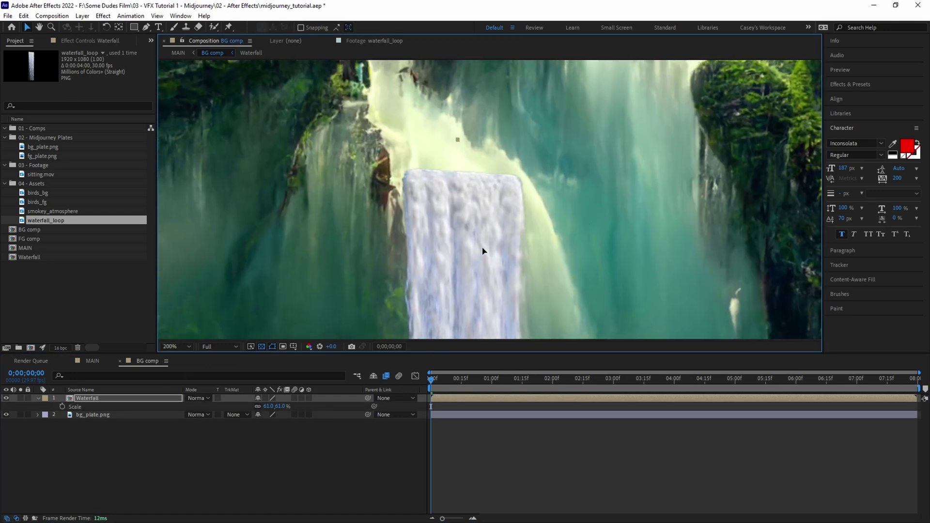
left_click(401, 158)
left_click(392, 188)
left_click(401, 209)
left_click(420, 216)
left_click(462, 218)
left_click(497, 217)
left_click(524, 210)
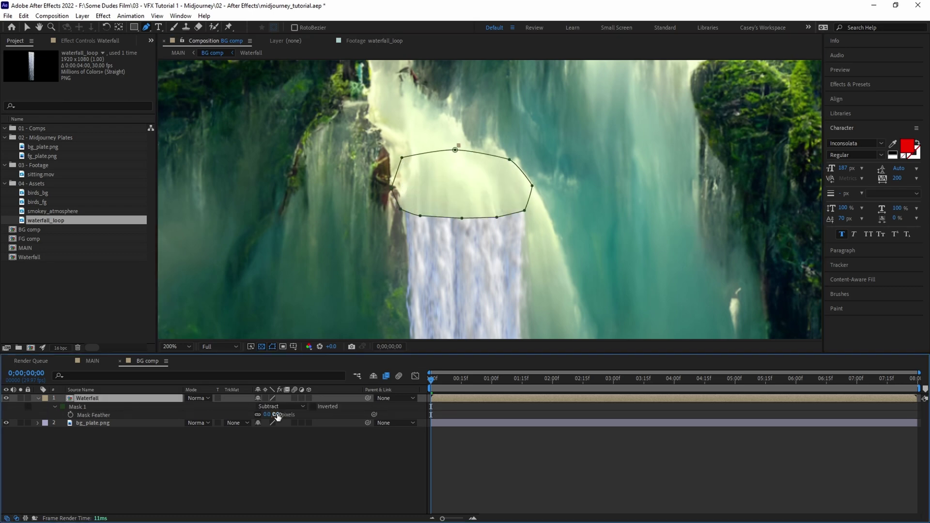
Feather the Waterfall mask by 31 pixels and set the layer's blending mode to Soft Light.
mouse_move(275, 415)
left_mouse_down()
mouse_move(294, 414)
mouse_move(286, 408)
left_mouse_up()
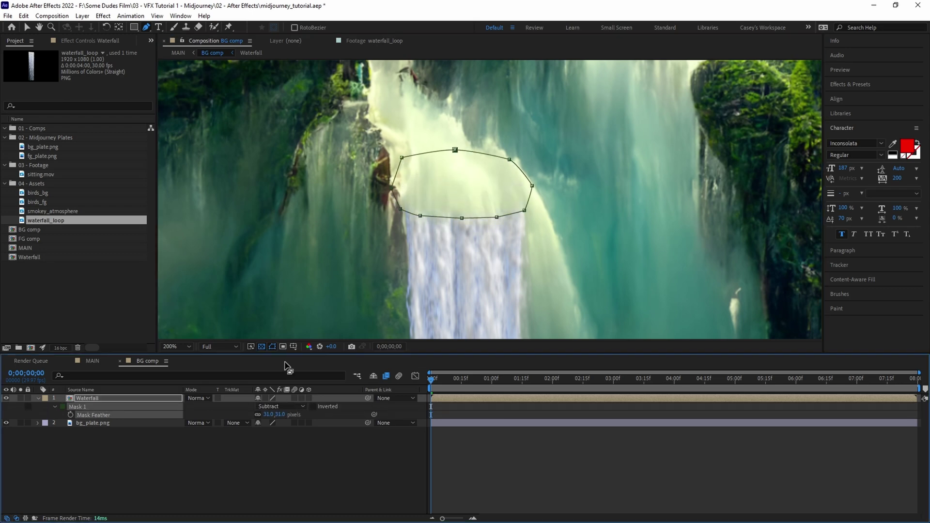
scroll(286, 315, "down", 3)
left_click(197, 398)
left_click(233, 291)
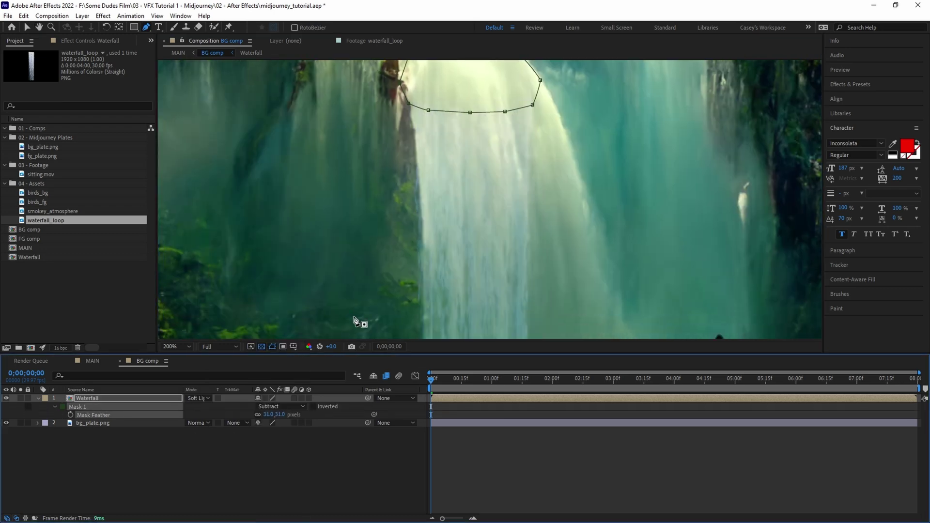
Apply the Curves effect to the Waterfall layer, lift the darker part of the RGB curve and switch to individual color channels.
key("v")
left_click(472, 265)
key("ctrl+space")
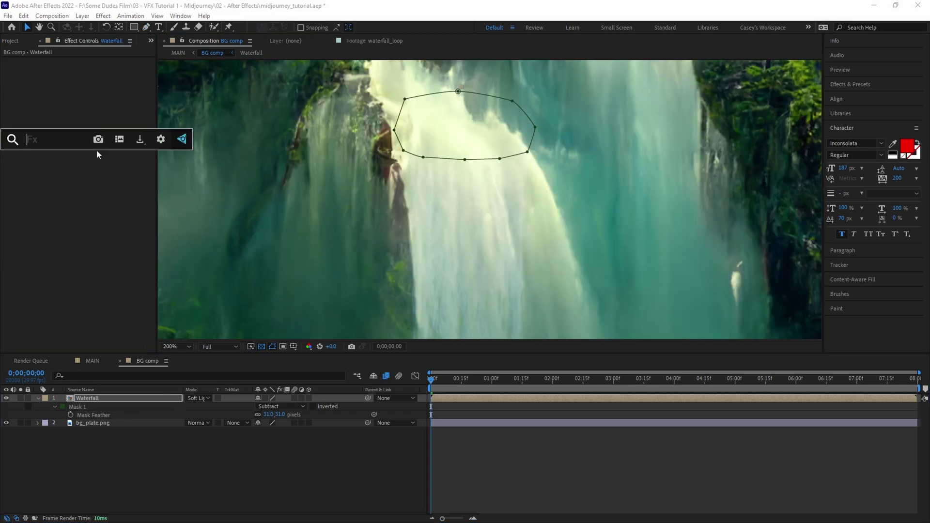
type("cur")
key("Return")
left_click_drag(53, 189, 34, 190)
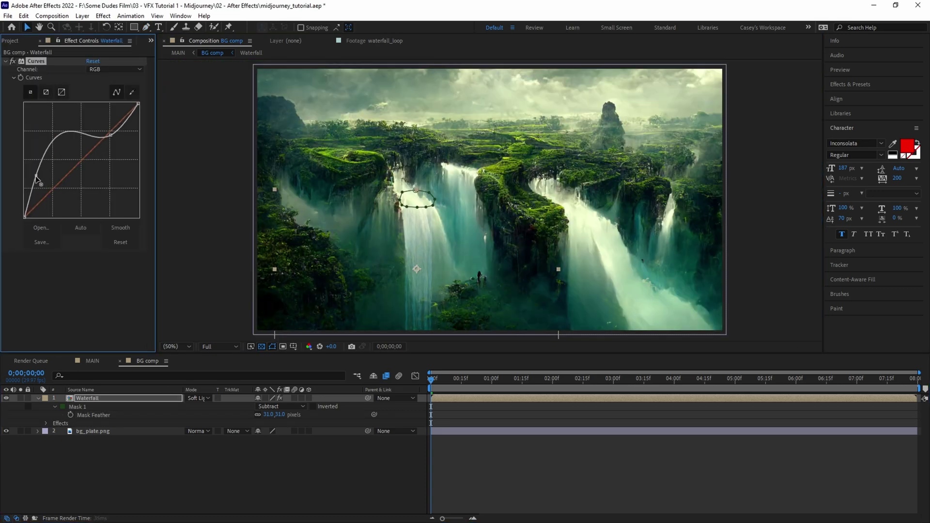
left_click_drag(125, 123, 100, 132)
left_click(115, 70)
left_click(116, 96)
left_click(118, 70)
left_click(118, 87)
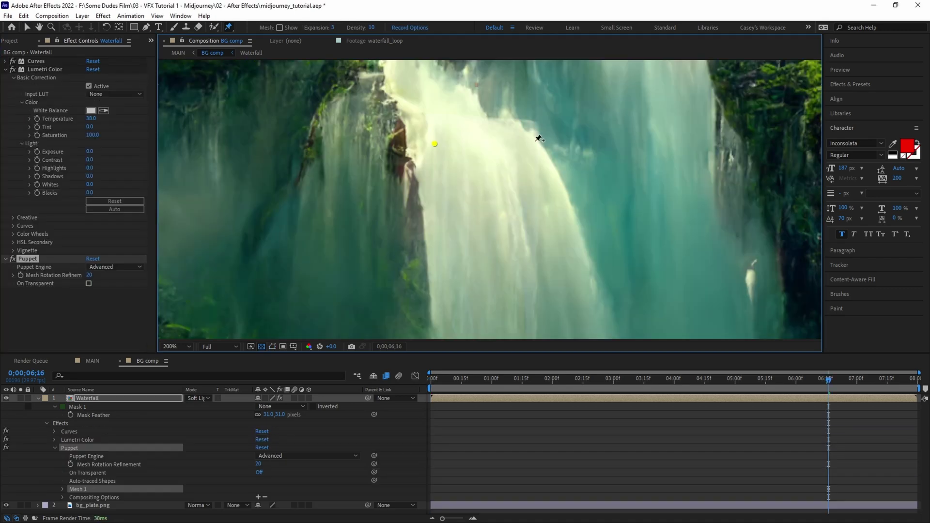
Place Puppet pins down the left edge of the Waterfall layer to fit it to the waterfall in the plate.
left_click_drag(483, 256, 476, 110)
left_click(428, 125)
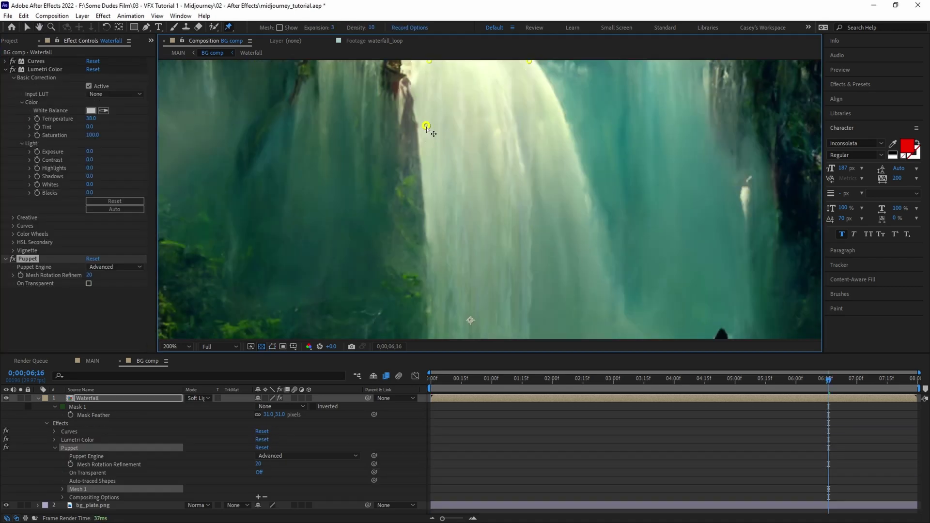
left_click(432, 220)
left_click_drag(433, 233, 424, 136)
left_click(426, 254)
left_click_drag(429, 286, 434, 181)
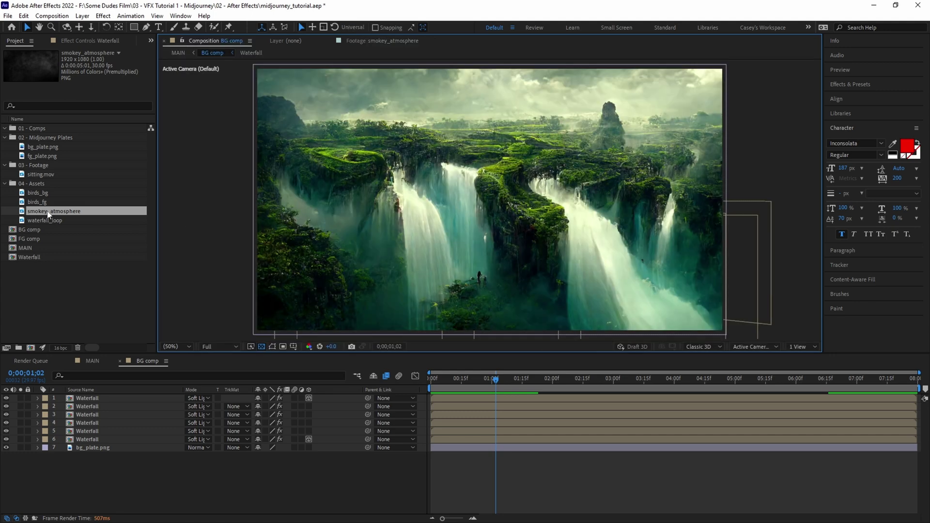
Add the smokey_atmosphere footage above the Waterfall layers in BG comp and scale it down.
left_click_drag(49, 214, 97, 399)
key("s")
left_click_drag(271, 407, 268, 406)
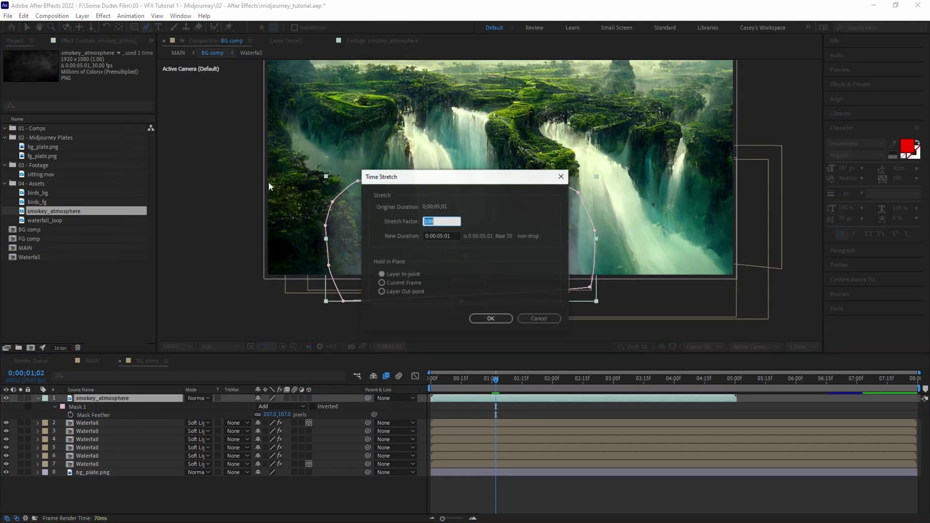
Time-stretch the smokey_atmosphere layer to span the whole composition and select its copy over the right waterfall.
left_click(484, 318)
right_click(113, 399)
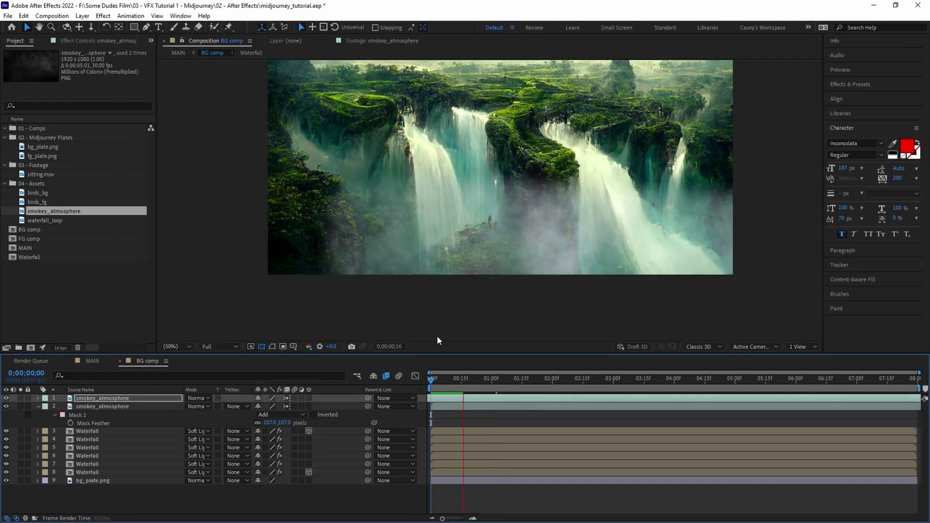
left_click(544, 196)
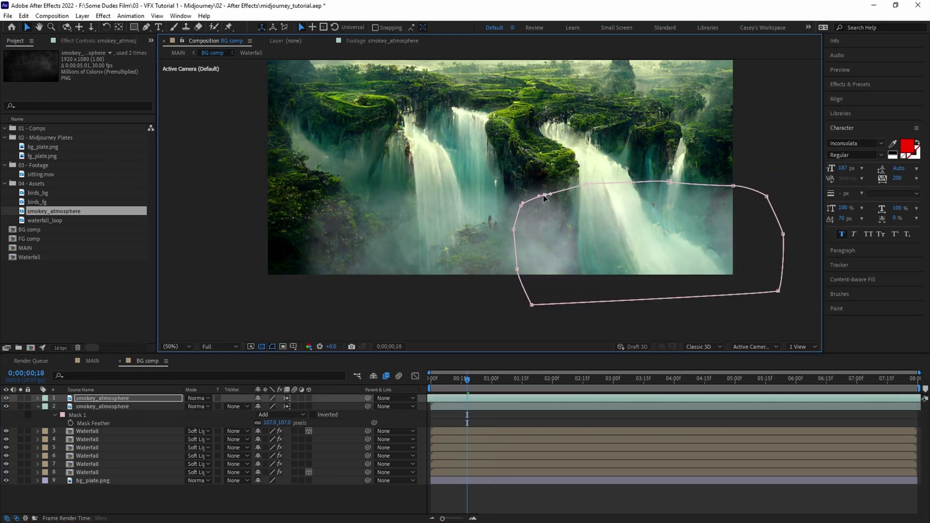
Feather the top smokey_atmosphere layer's mask by 148 pixels and set the smoke layers' opacity to 45%, 72% and 72%.
key("space")
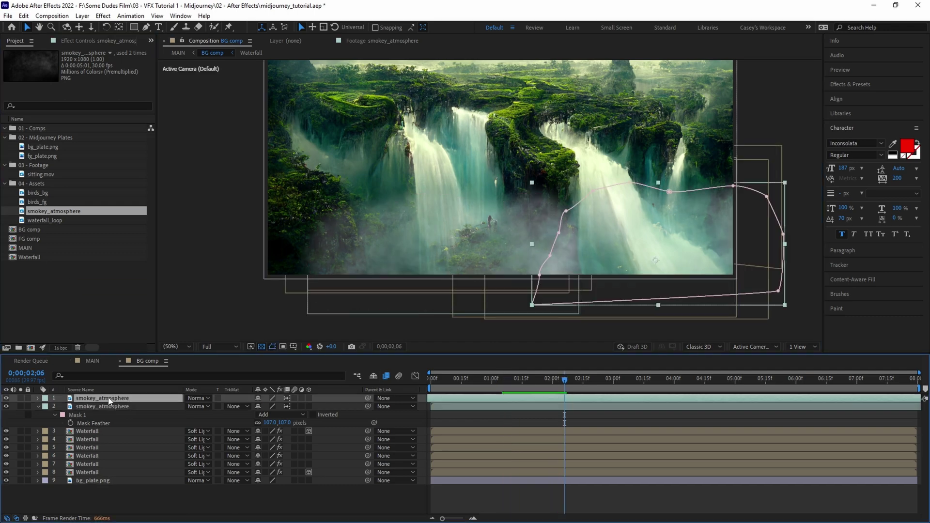
left_click_drag(264, 415, 274, 415)
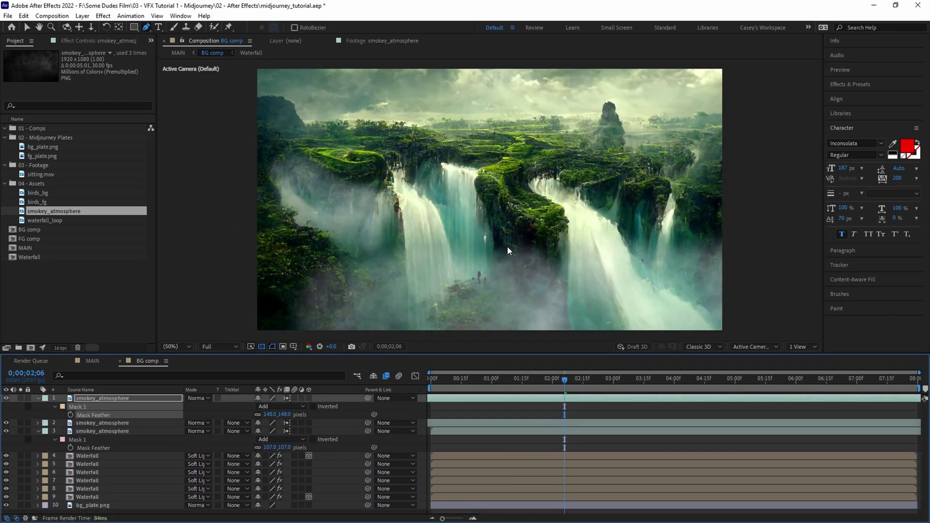
key("v")
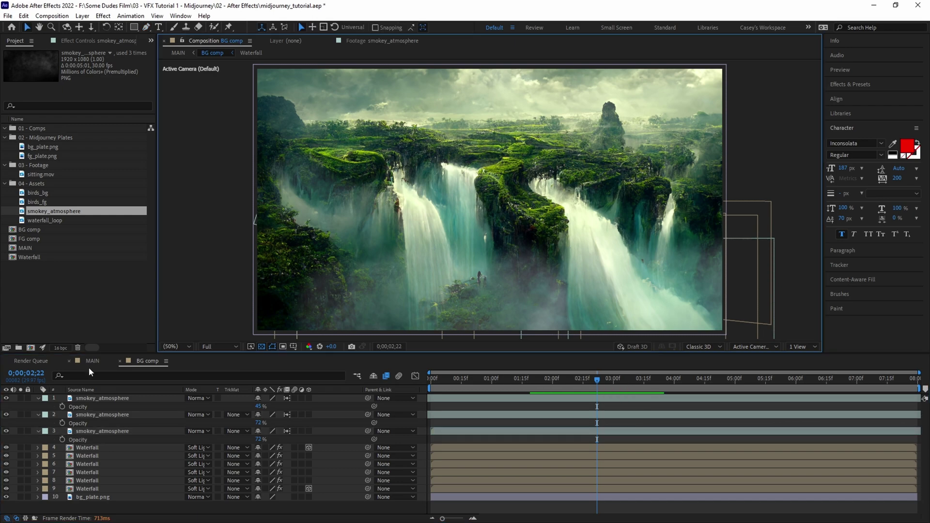
Open FG comp from the MAIN composition and flip the fg_plate.png layer horizontally.
left_click(92, 361)
left_click(125, 408)
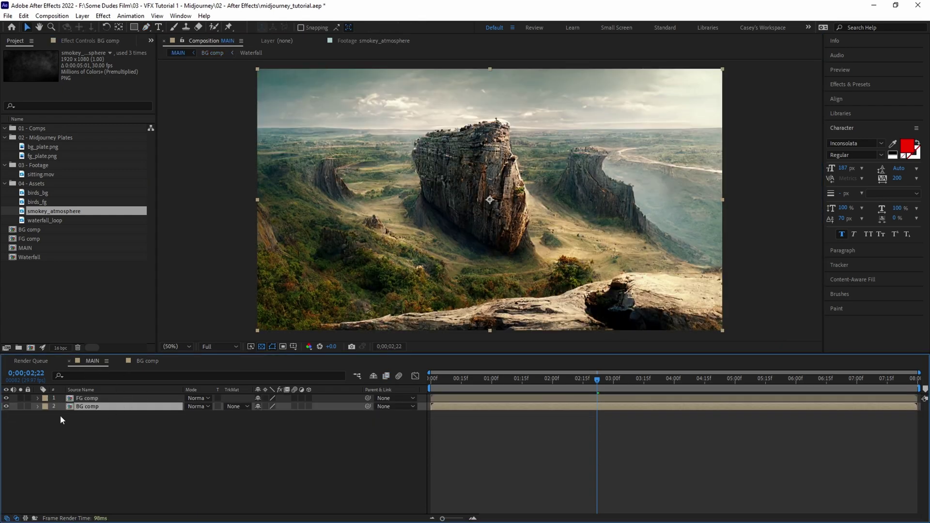
left_click(68, 399)
double_click(68, 399)
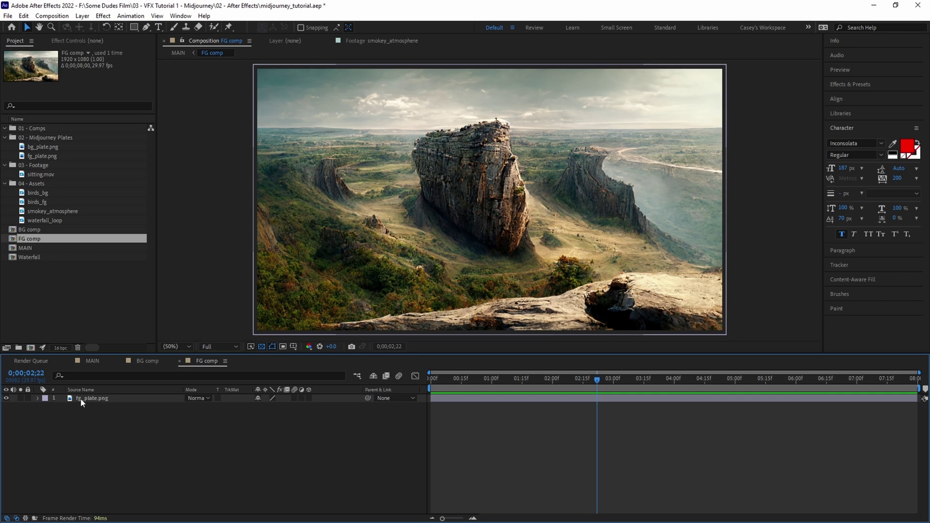
right_click(81, 398)
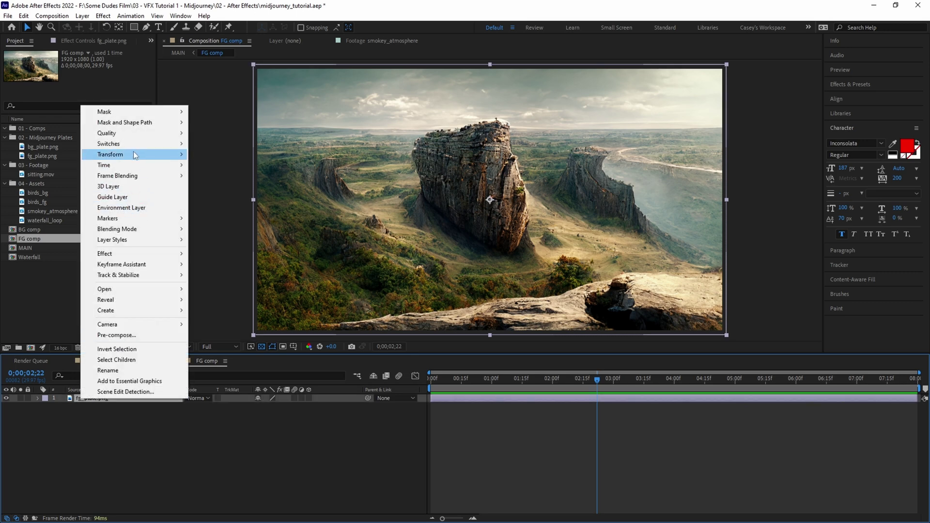
mouse_move(133, 151)
left_click(243, 235)
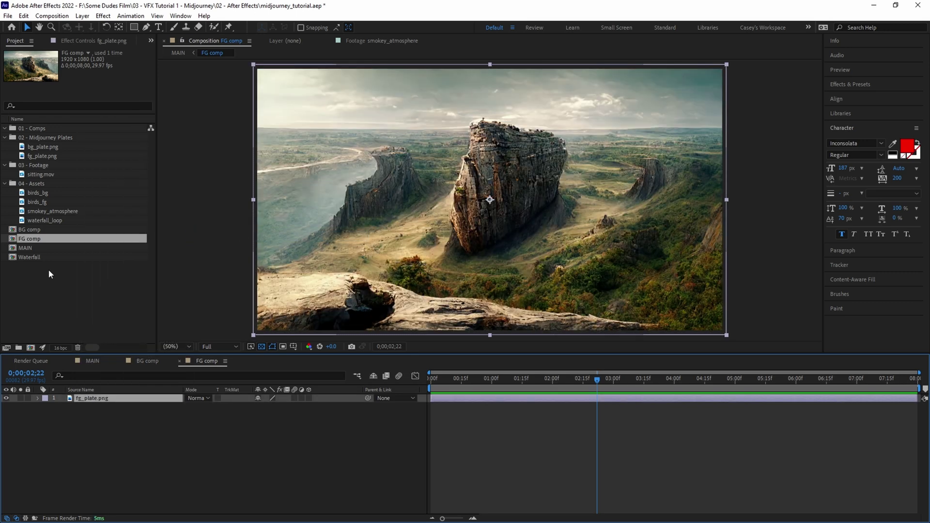
Place BG comp beneath fg_plate.png and mask the plate down to the foreground rock ledge, enlarged to 121%.
left_click_drag(23, 230, 69, 413)
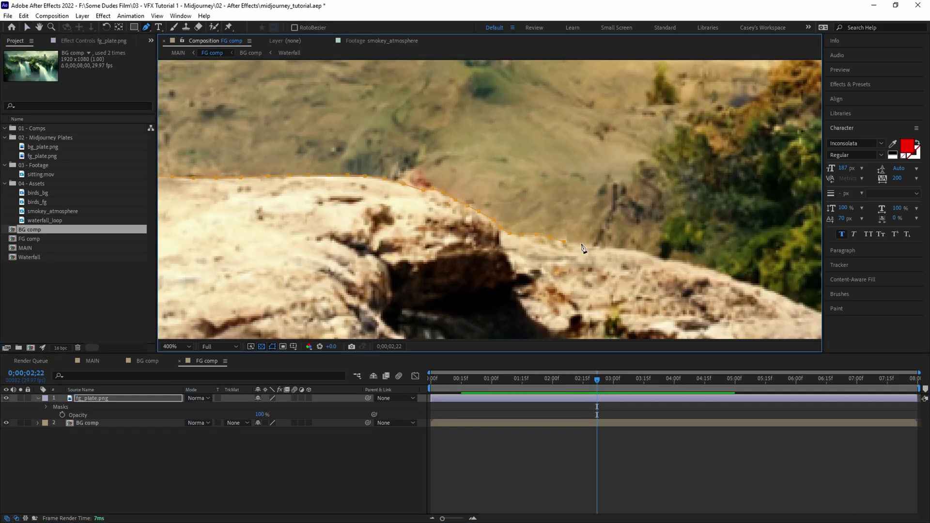
left_click(497, 224)
left_click(572, 212)
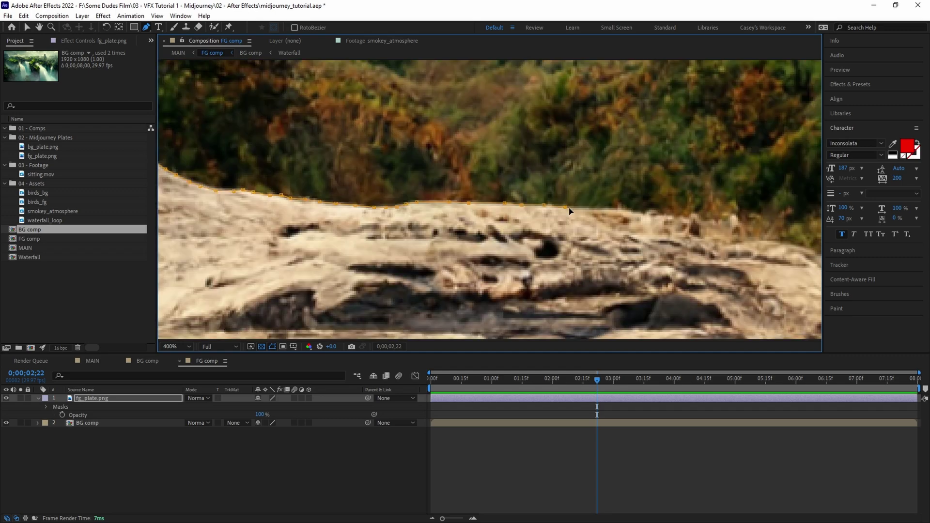
left_click(536, 201)
left_click(586, 198)
scroll(594, 203, "down", 5)
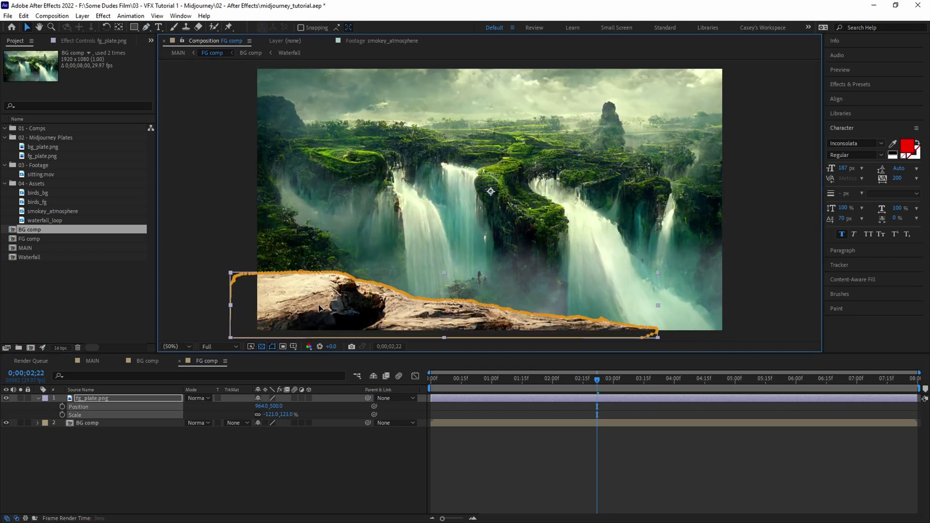
Preview the sitting.mov footage, create a new composition from it and rename that composition Keyed.
double_click(36, 175)
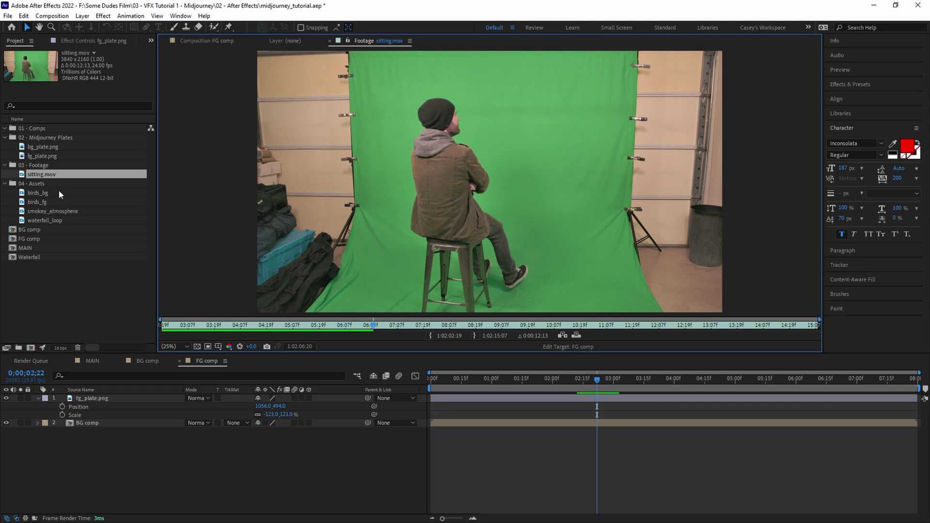
left_click_drag(34, 175, 30, 348)
key("Return")
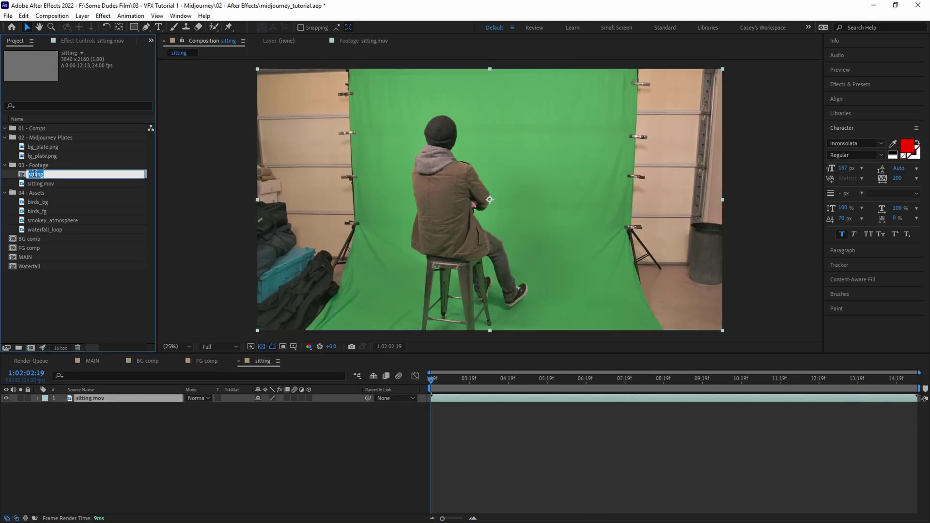
key("Return")
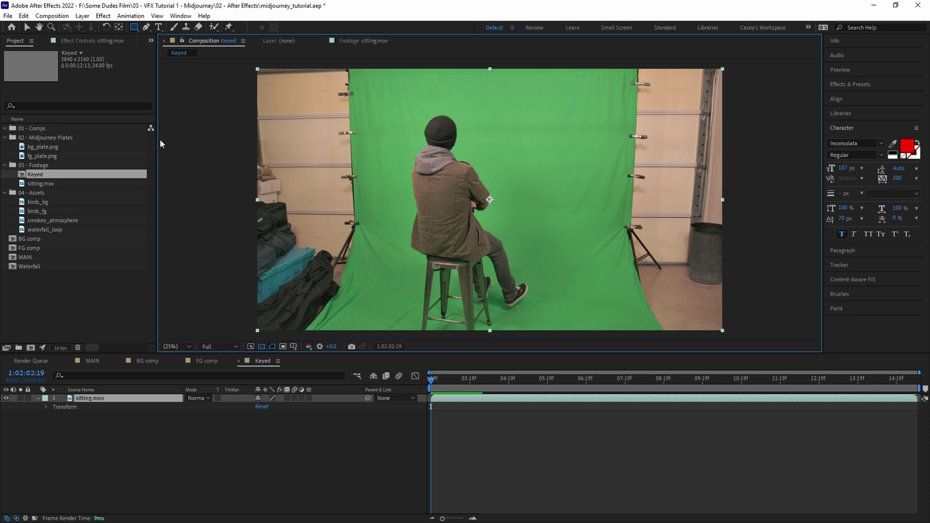
Crop the Keyed composition to a region of interest framing the seated man and stool.
key("v")
left_click_drag(378, 99, 557, 347)
left_click(52, 16)
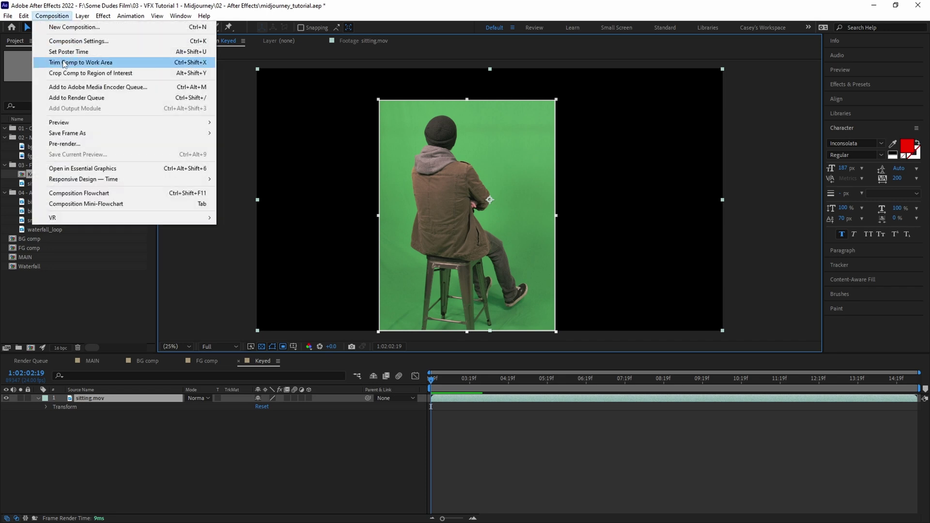
left_click(109, 73)
Sample the green backdrop as Keylight's Screen Colour on sitting.mov and switch the effect's view to Screen Matte.
left_click(69, 41)
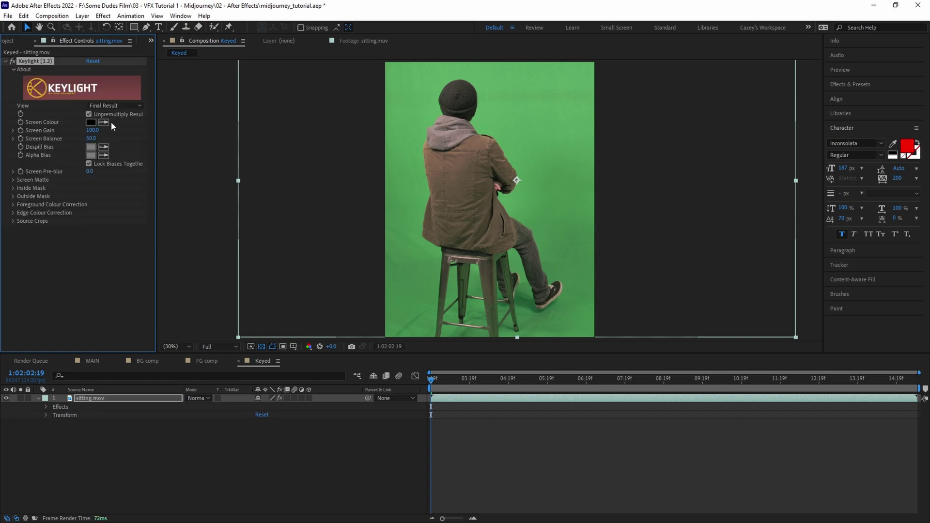
left_click(520, 311)
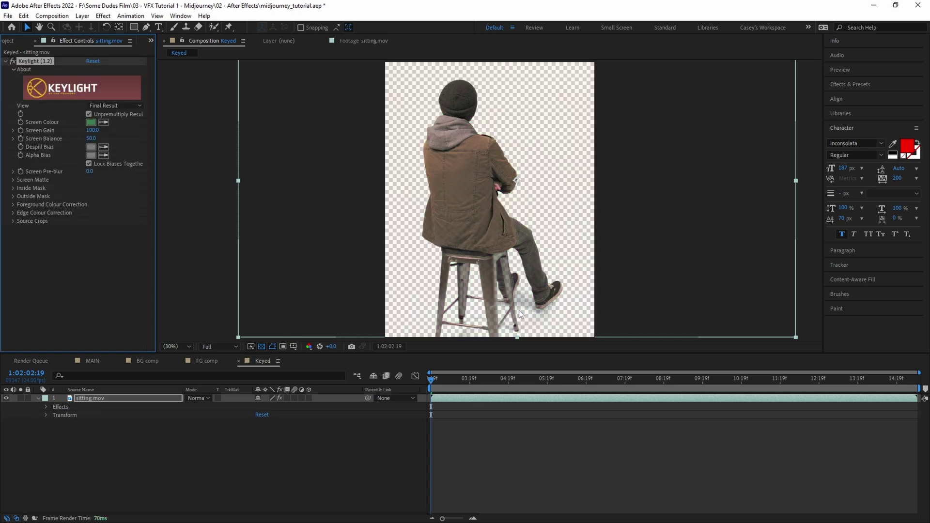
left_click(115, 105)
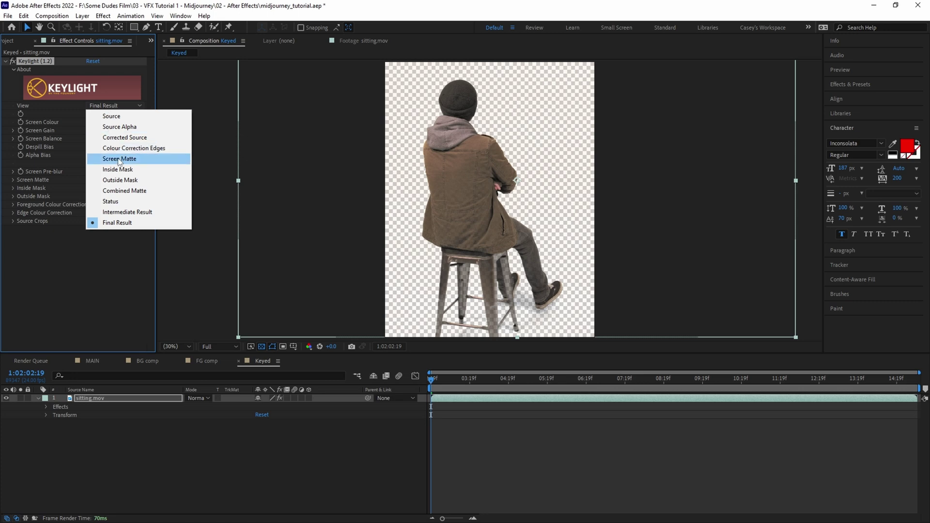
left_click(118, 160)
Set Keylight's Clip Black to 17 and Clip White to 74, and switch its view to Intermediate Result.
left_click(24, 181)
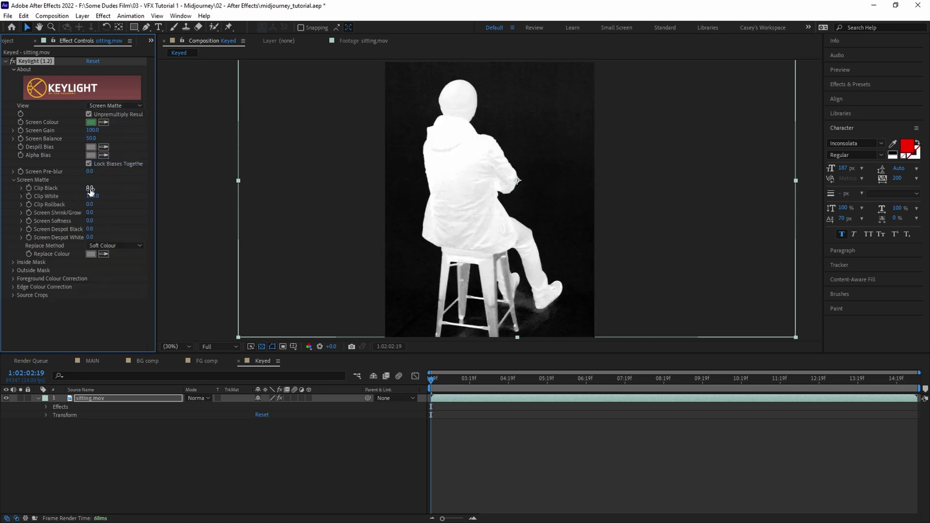
left_click_drag(91, 188, 79, 197)
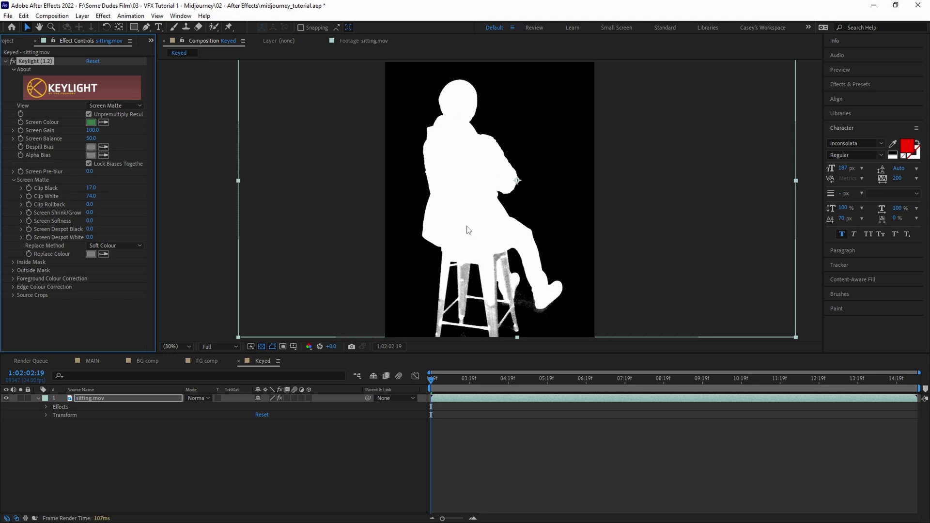
left_click(115, 105)
left_click(117, 212)
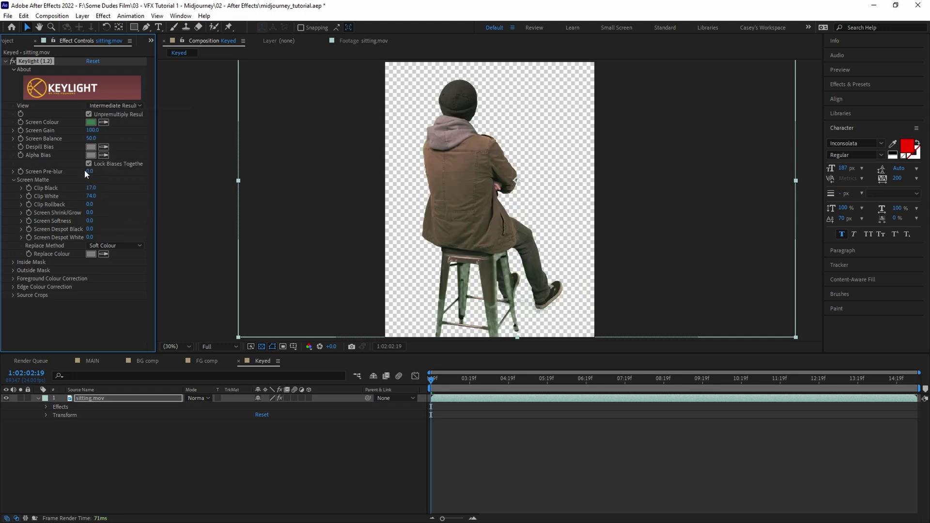
Apply the Key Cleaner and Advanced Spill Suppressor effects to the sitting.mov layer.
key("ctrl+space")
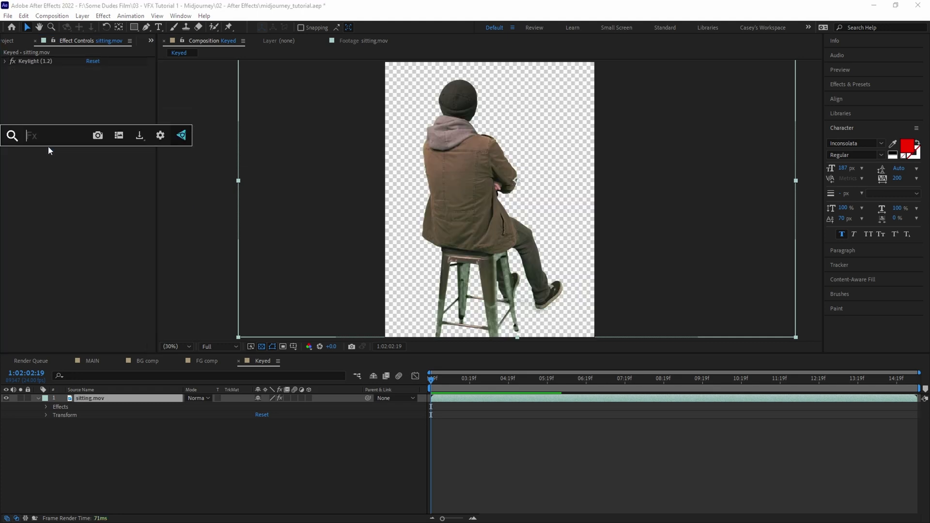
type("key")
left_click(48, 176)
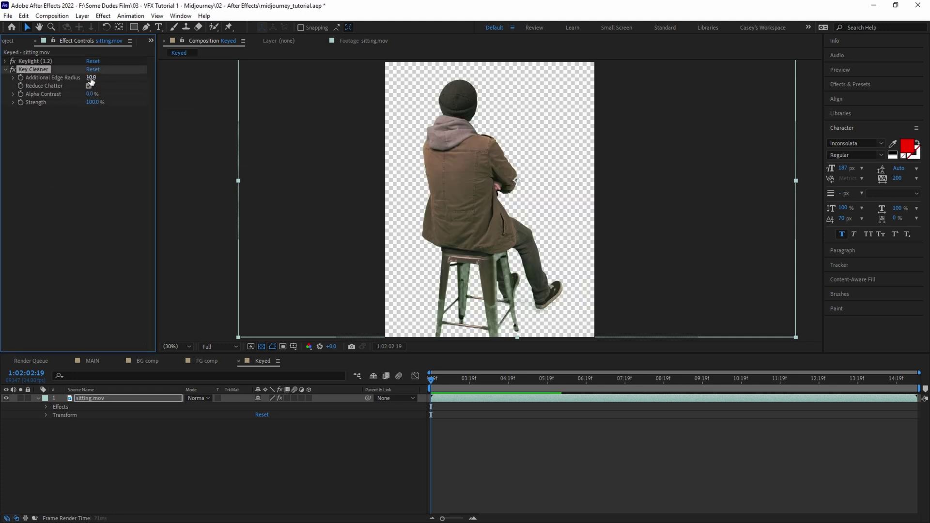
left_click(74, 138)
key("ctrl+space")
type("adva")
key("Down")
key("Return")
left_click(114, 118)
left_click(111, 137)
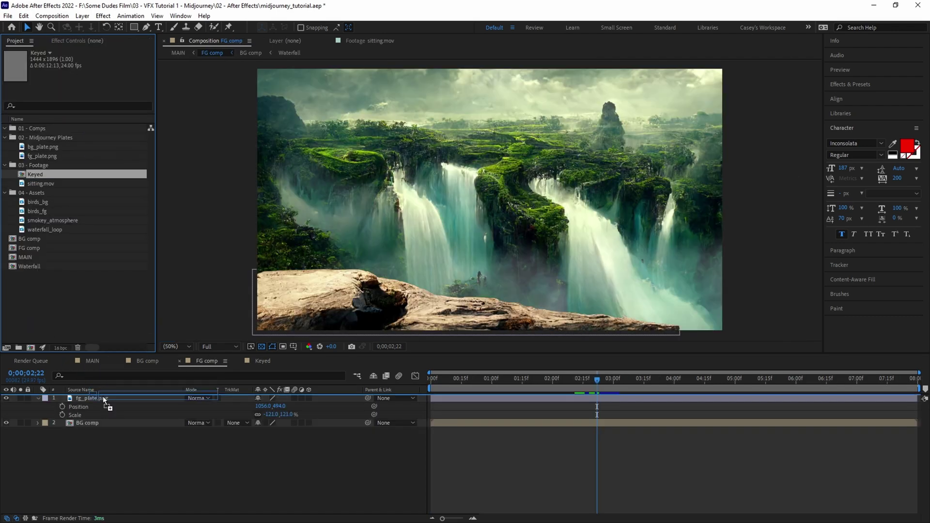
Add the Keyed composition above fg_plate.png in FG comp, scale it to 29% and position it on the rock ledge.
left_click_drag(103, 398, 104, 399)
key("s")
left_click_drag(269, 407, 235, 406)
left_click_drag(487, 204, 443, 262)
Draw a mask around the stool on the Keyed layer, following the jacket's lower edge, and set it to Subtract.
scroll(444, 286, "up", 4)
key("g")
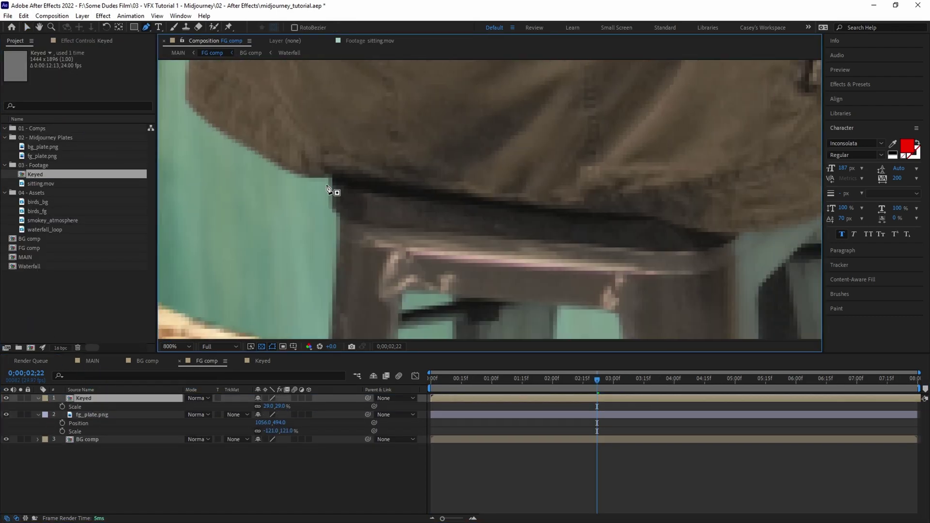
left_click(322, 179)
left_click(333, 177)
left_click(350, 178)
left_click(366, 184)
left_click(381, 186)
left_click(402, 191)
left_click(427, 194)
left_click(461, 199)
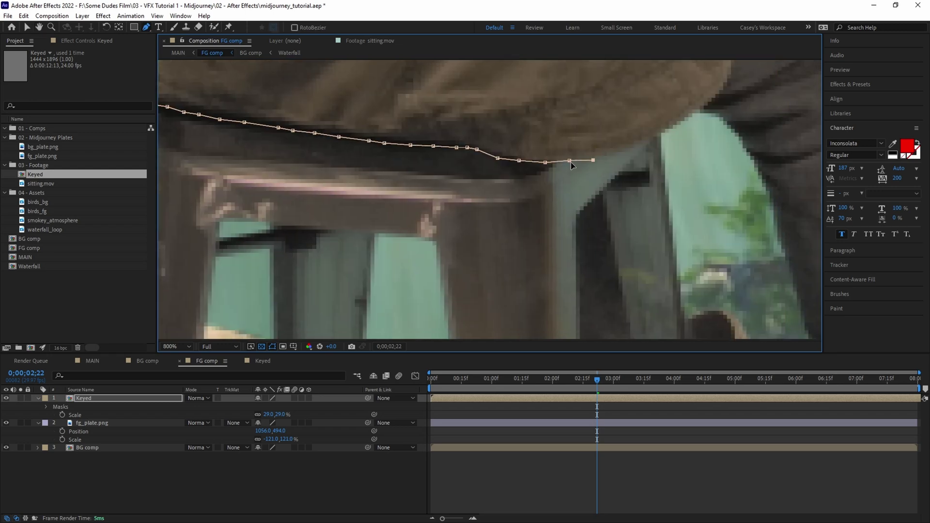
left_click(616, 155)
left_click(639, 148)
left_click(657, 136)
left_click(673, 129)
scroll(495, 122, "down", 2)
left_click(571, 283)
left_click(502, 314)
left_click(385, 301)
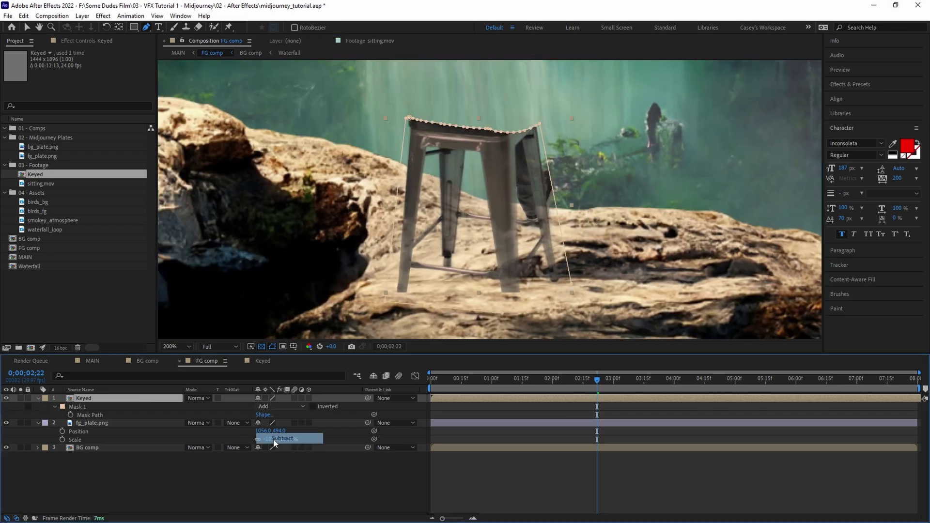
left_click(280, 288)
key("ctrl+z")
key("shift+slash")
Duplicate the fg_plate.png layer, move the copy above Keyed and delete the copy's mask.
left_click(95, 423)
key("ctrl+d")
left_click_drag(95, 423, 95, 399)
key("Delete")
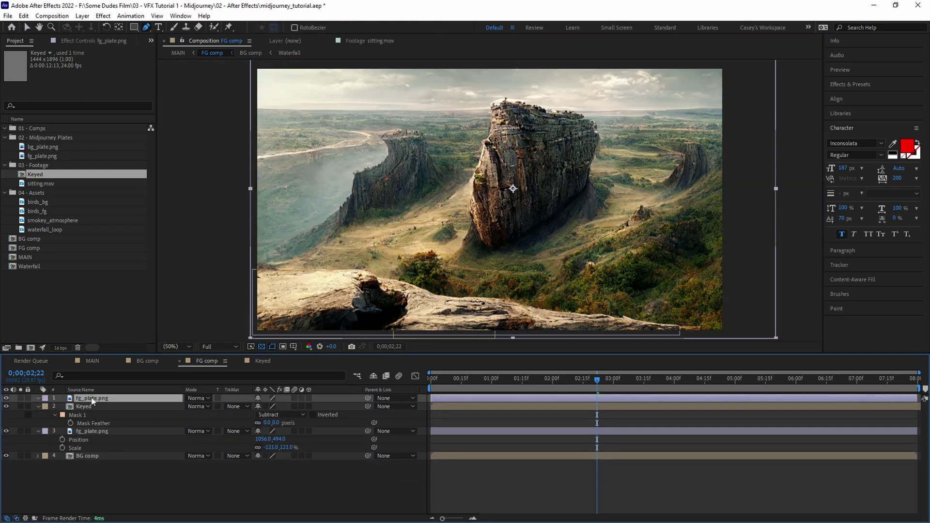
Lower the top fg_plate.png copy's opacity to 34% and mask the rock area covering the man's dangling leg.
key("t")
left_click_drag(258, 407, 226, 406)
scroll(513, 180, "up", 4)
left_click_drag(514, 180, 543, 78)
left_click(345, 203)
left_click(368, 204)
left_click(391, 205)
left_click(419, 206)
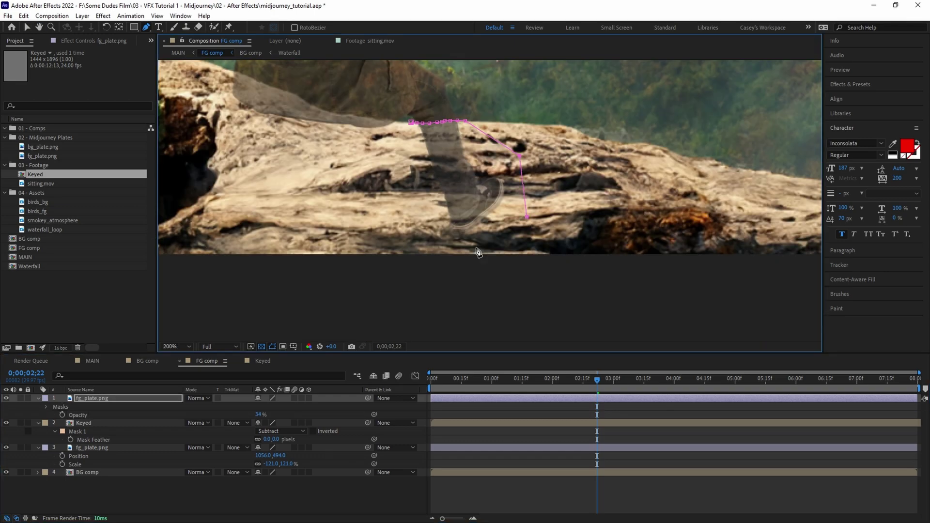
left_click(476, 249)
left_click(403, 204)
left_click(411, 122)
Restore the top fg_plate.png copy to full opacity and feather its mask by 2 pixels.
left_click(99, 399)
key("t")
left_click_drag(259, 406, 290, 407)
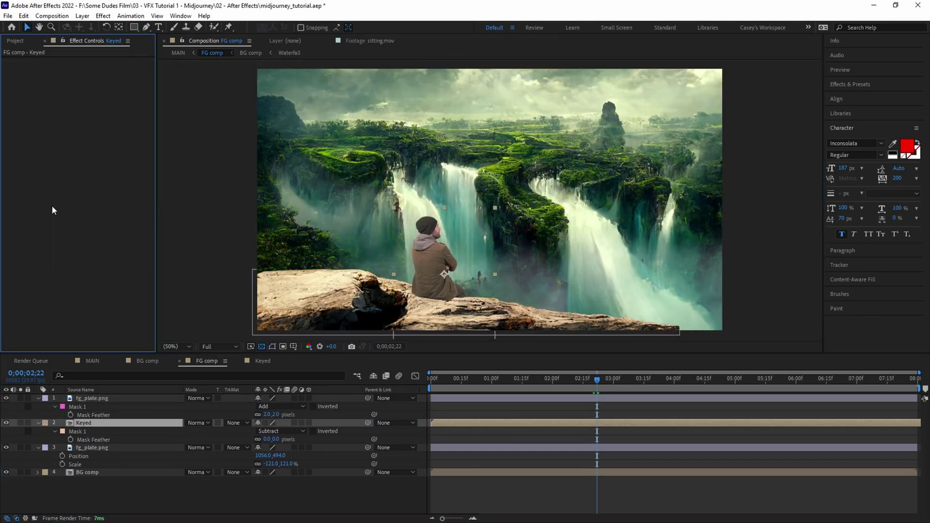
Apply the Shadow effect to the Keyed layer.
key("ctrl+space")
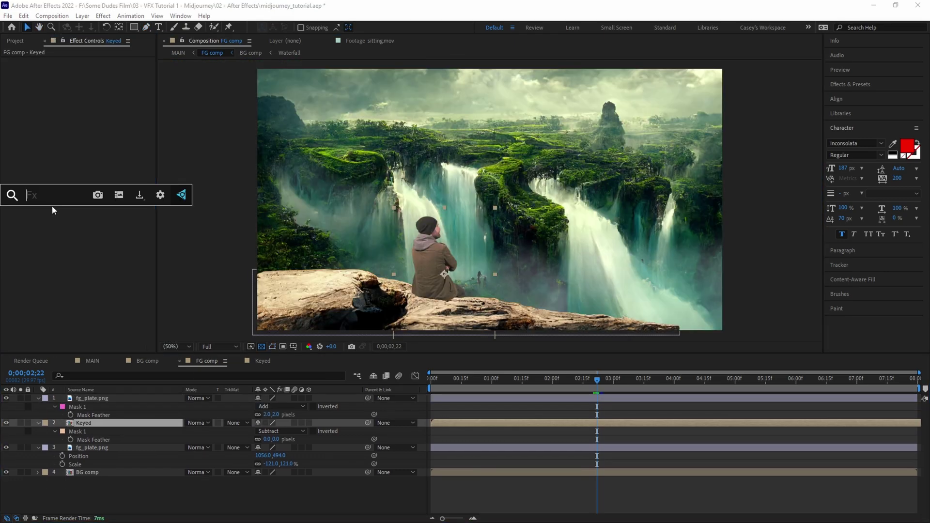
type("shado")
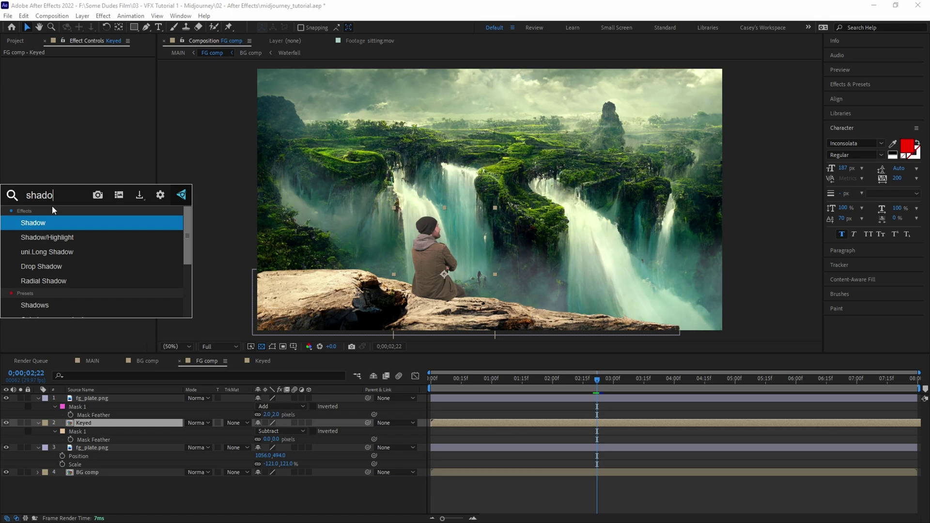
key("Return")
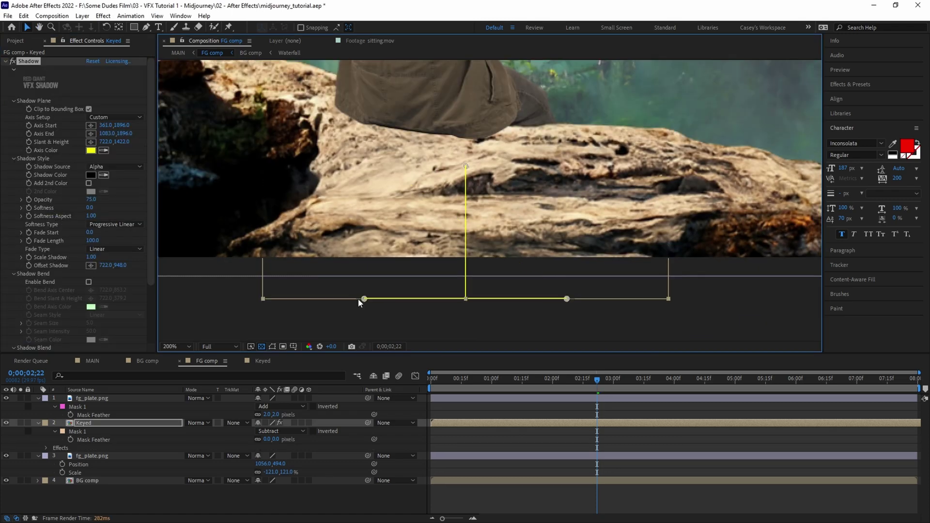
Fit the shadow's axis to the seated man's base with opacity 100, softness 109 and fade length 212, and save the project.
left_click_drag(361, 301, 321, 111)
left_click_drag(567, 301, 586, 112)
left_click_drag(466, 166, 470, 126)
key("ctrl+z")
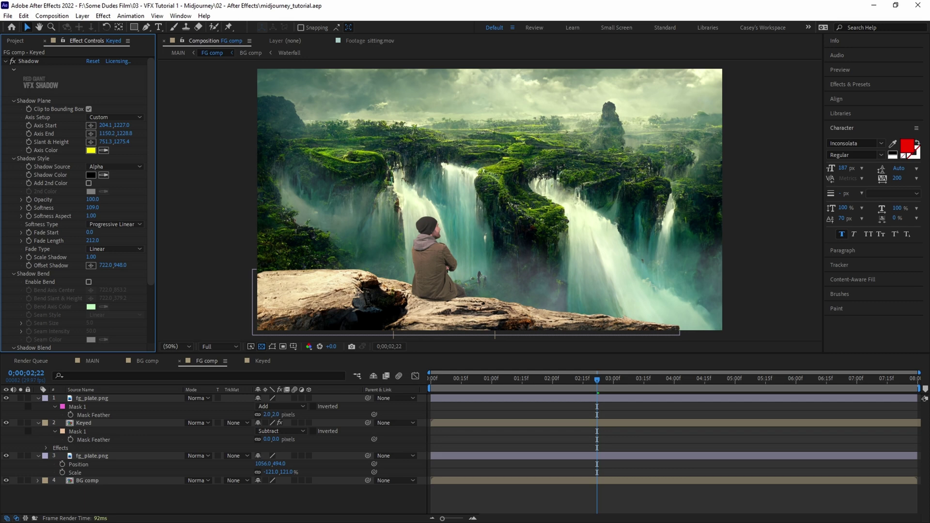
Apply Unsharp Mask to the lower fg_plate.png layer and add the same effect to the top fg_plate.png copy.
left_click(85, 456)
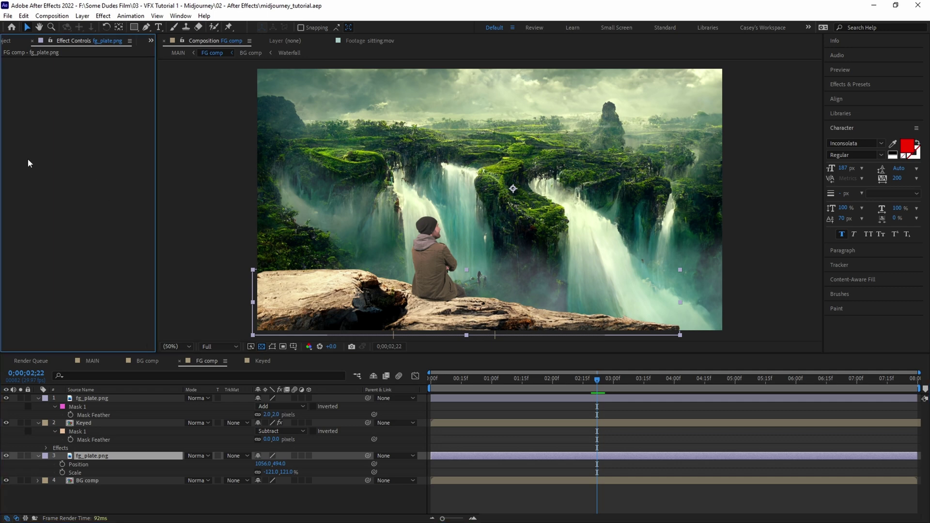
key("ctrl+space")
type("unsh")
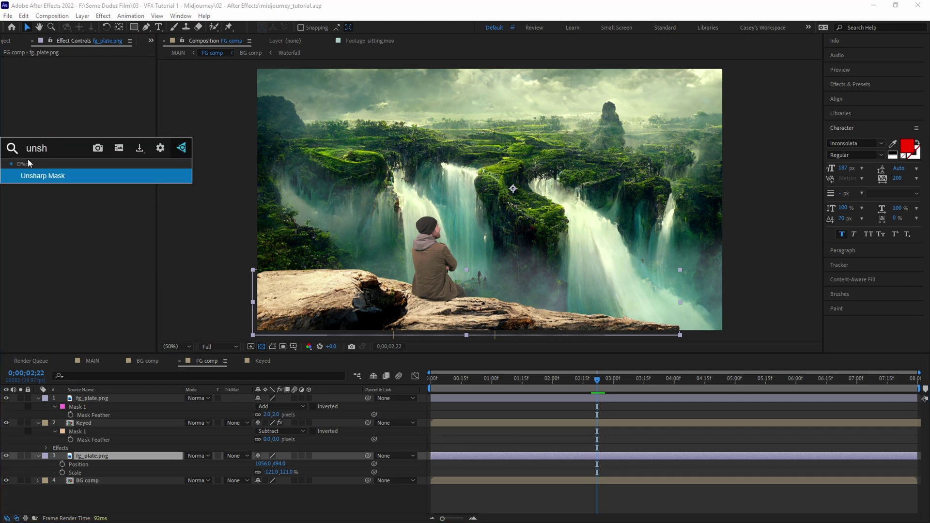
key("Return")
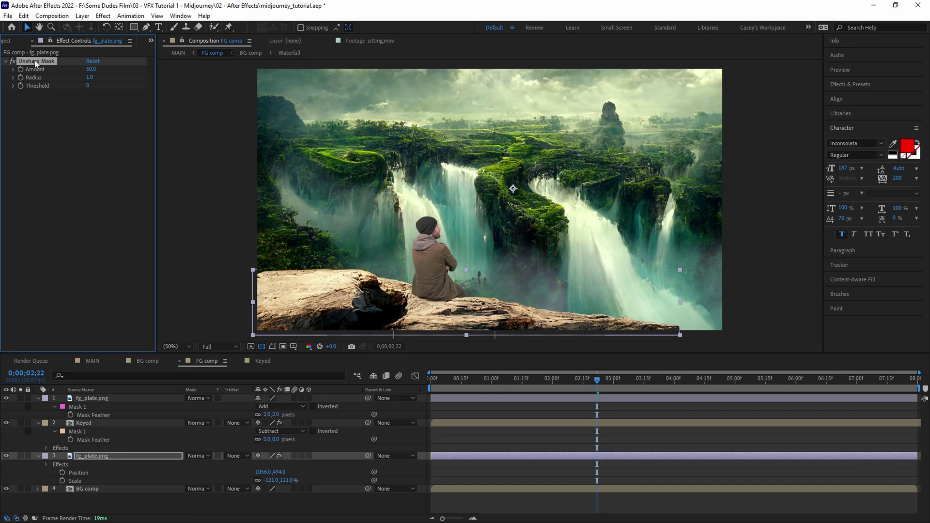
left_click(98, 398)
left_click(78, 205)
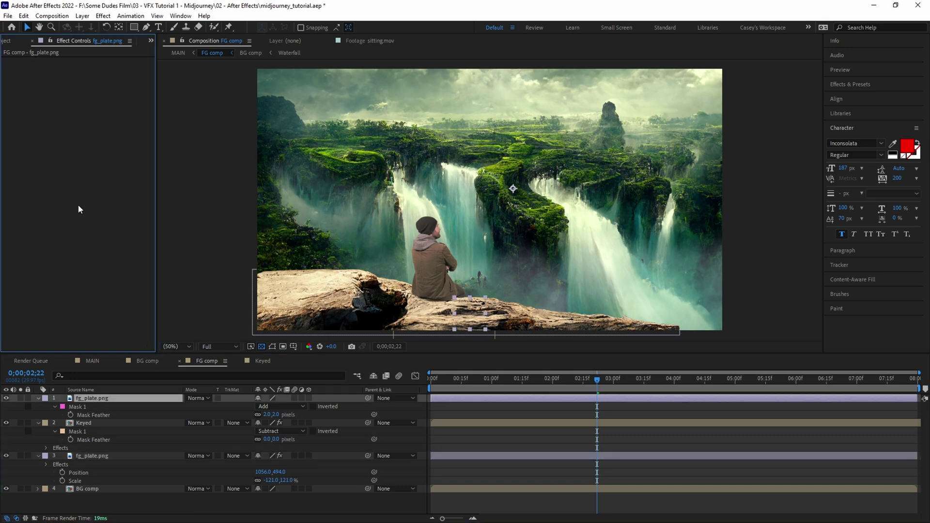
key("ctrl+v")
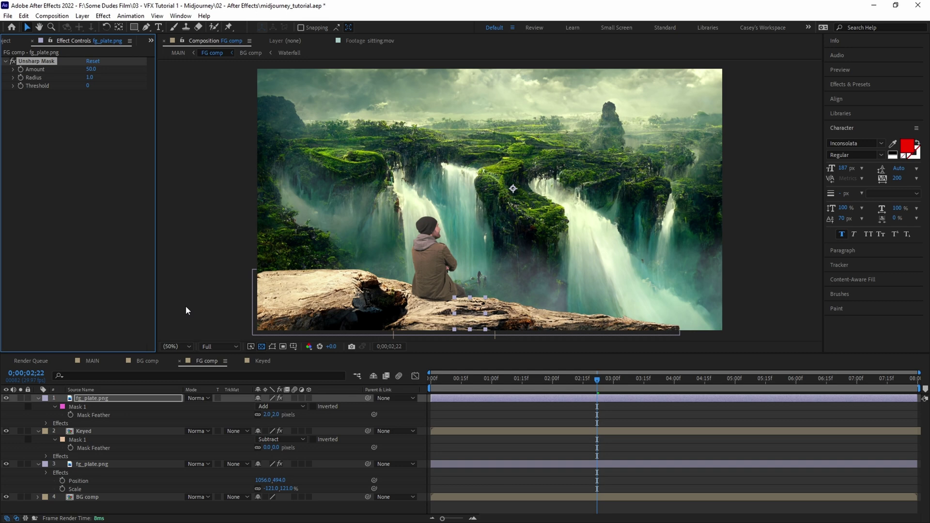
Hide the BG comp layer inside FG comp and turn both comp layers in MAIN into 3D layers.
key("ctrl+Down")
left_click(6, 497)
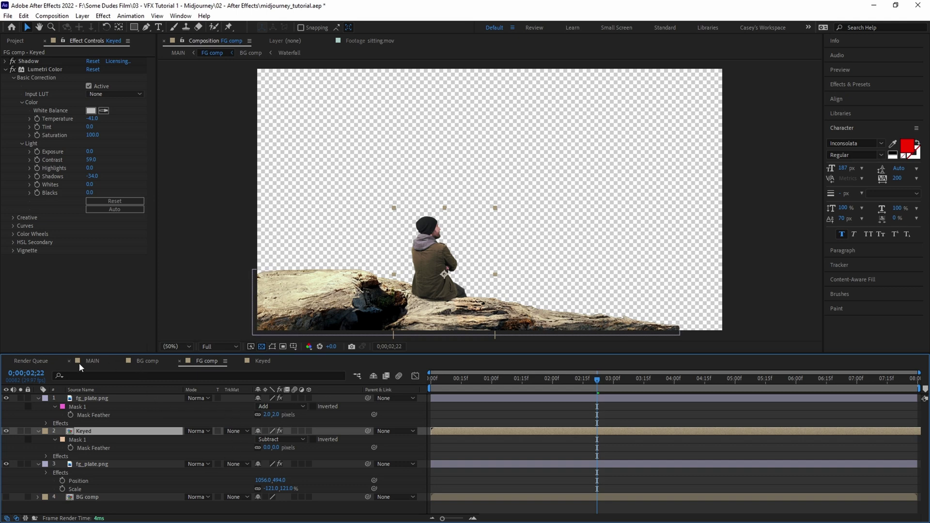
left_click(91, 363)
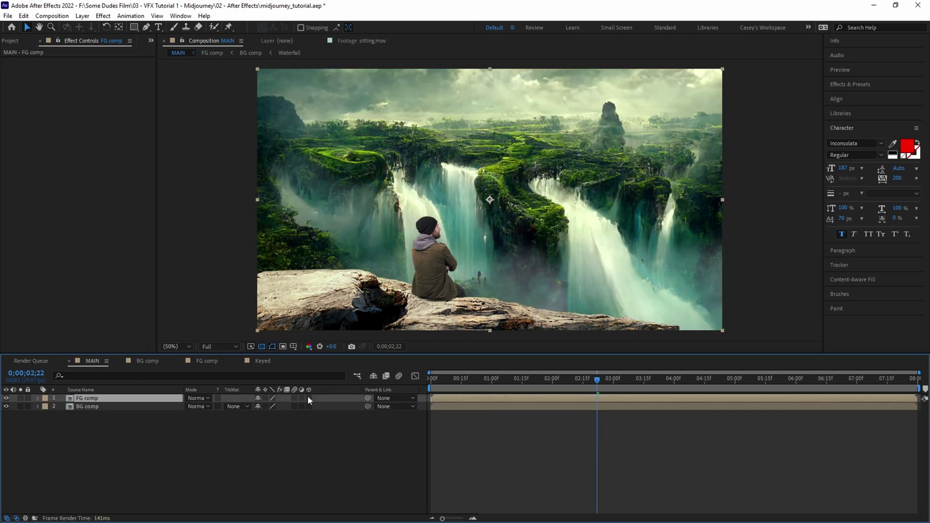
left_click(125, 406, "shift")
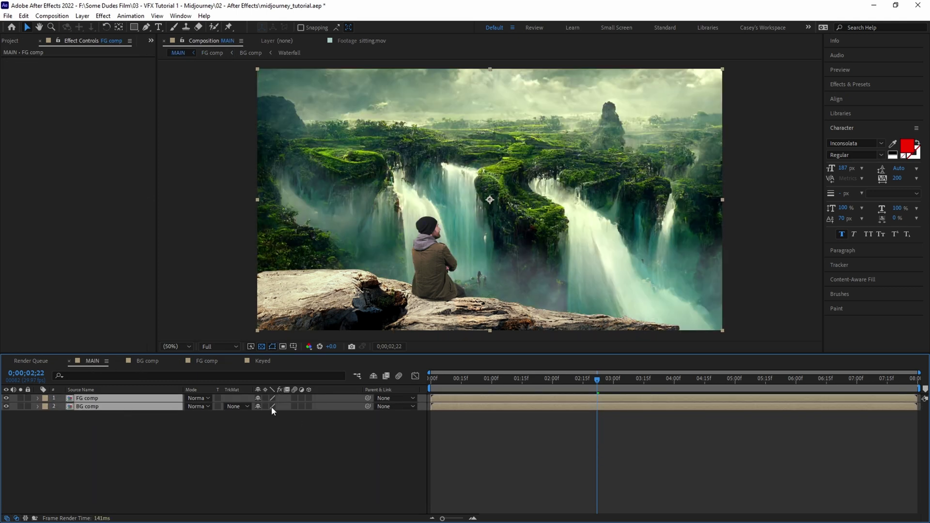
left_click(309, 399)
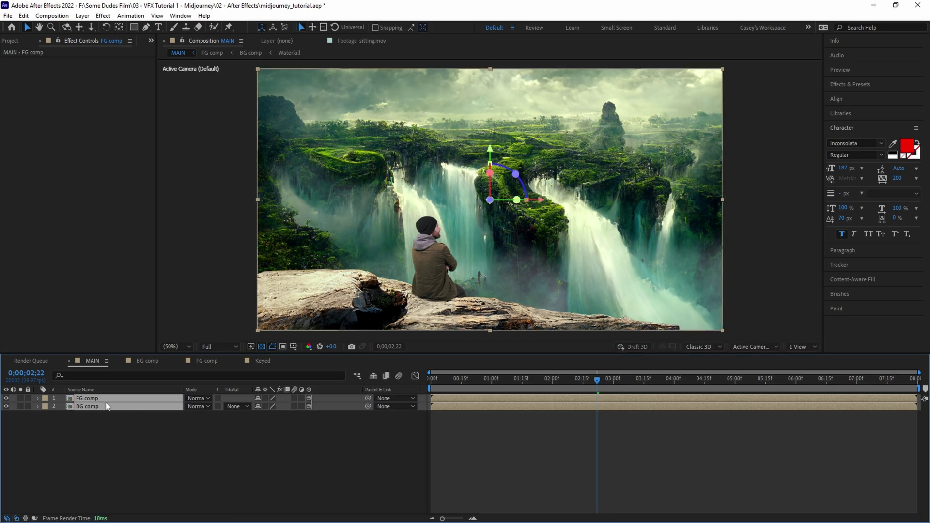
Push BG comp back to Z position 1443 and scale it up to 173%.
key("p")
key("shift+s")
left_click_drag(288, 431, 883, 445)
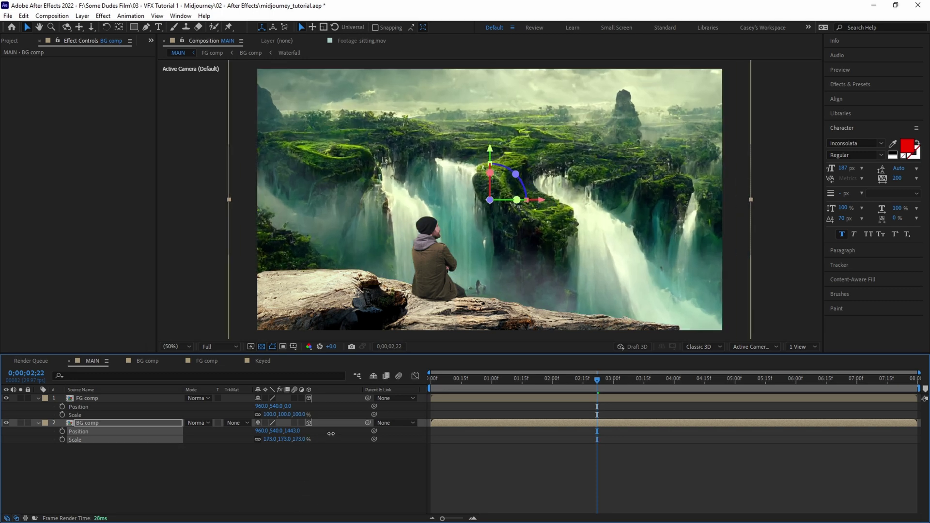
Bring FG comp forward to Z position -93, scale it to 124% and reposition it to 821, 431.9.
left_click_drag(287, 407, 243, 407)
left_click_drag(268, 415, 279, 414)
left_click_drag(390, 313, 355, 286)
Create a new camera in MAIN.
right_click(119, 470)
mouse_move(184, 355)
left_click(264, 401)
left_click(552, 360)
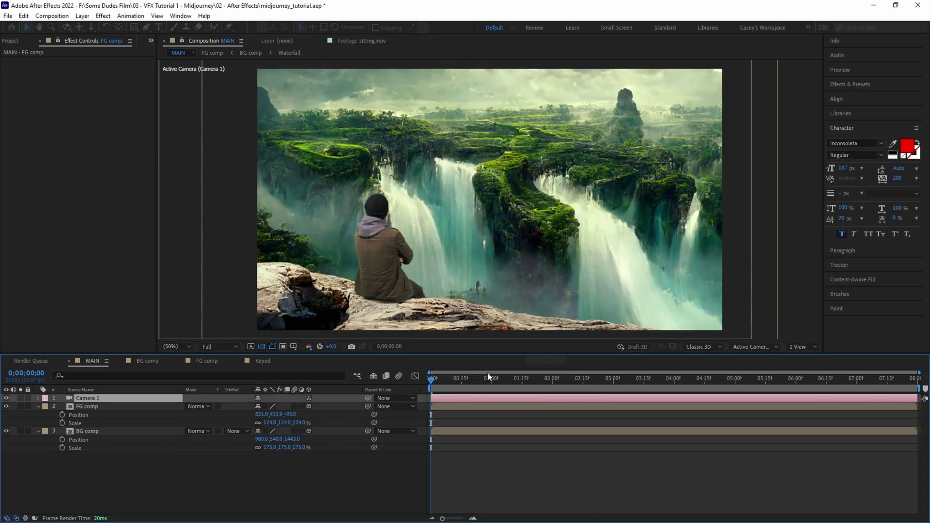
Move Camera 1 toward the scene to Z position -2229.4 at the first frame.
left_click(37, 399)
left_click(47, 407)
left_click_drag(292, 422, 899, 422)
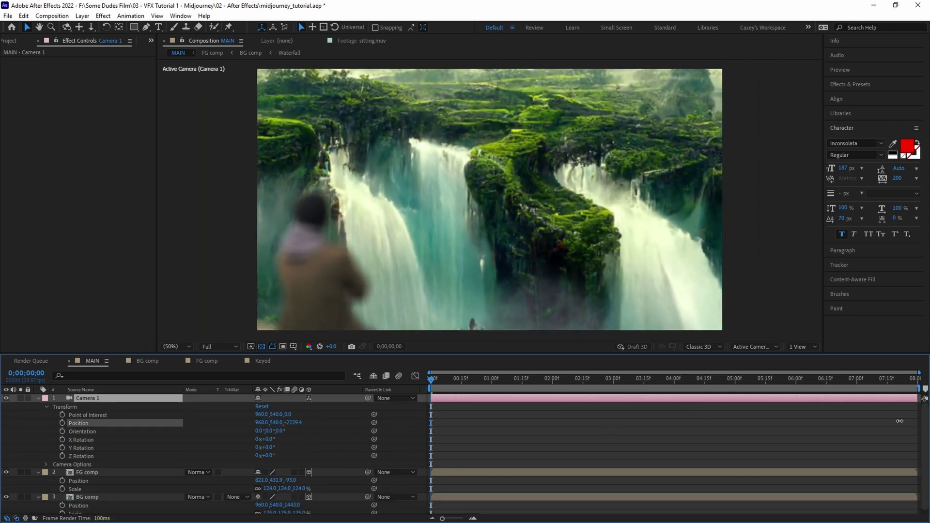
Set the camera's focus distance to 3530.4 and aperture to 431.9 pixels, and keyframe both at the first frame.
left_click(46, 465)
scroll(146, 448, "down", 3)
left_click_drag(265, 428, 142, 438)
left_click(62, 428)
left_click(62, 436)
Keyframe a camera pull-back along Z at the last frame and preview the animation.
key("End")
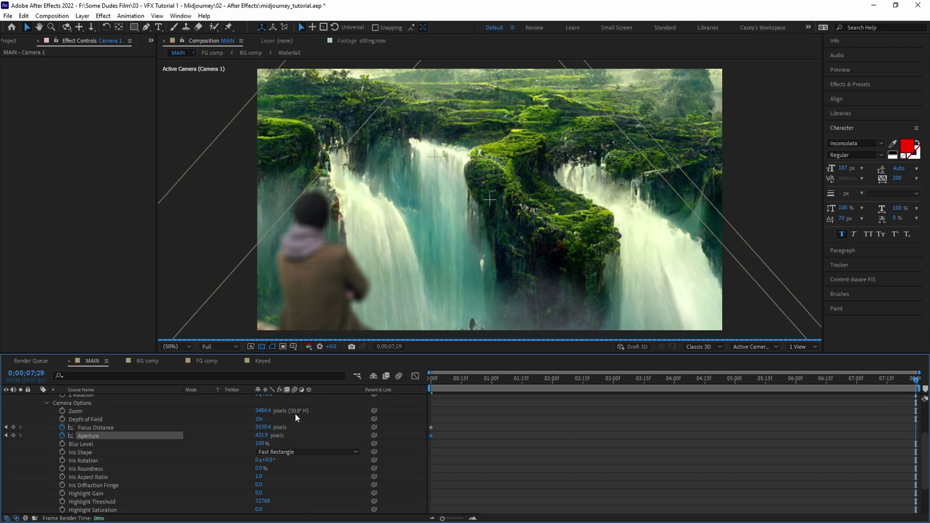
scroll(295, 416, "up", 3)
left_click_drag(292, 422, 766, 433)
key("space")
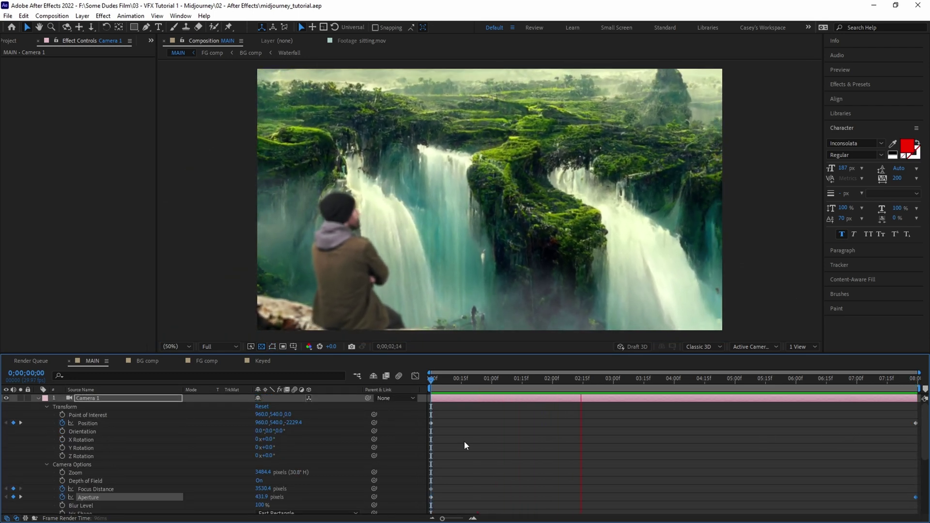
key("space")
Collapse the smoke layers' properties in BG comp and add the birds_bg footage as the top layer.
left_click(148, 362)
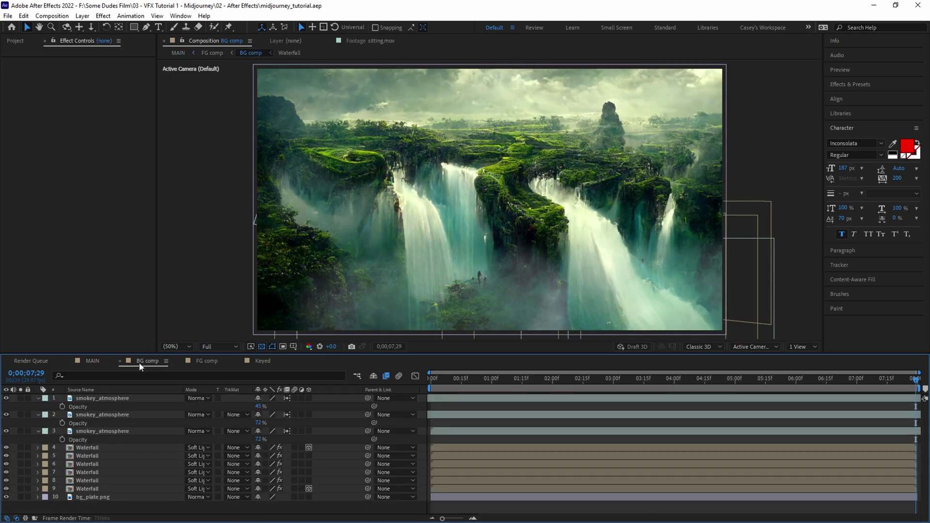
left_click(38, 415)
left_click(39, 415)
left_click(15, 42)
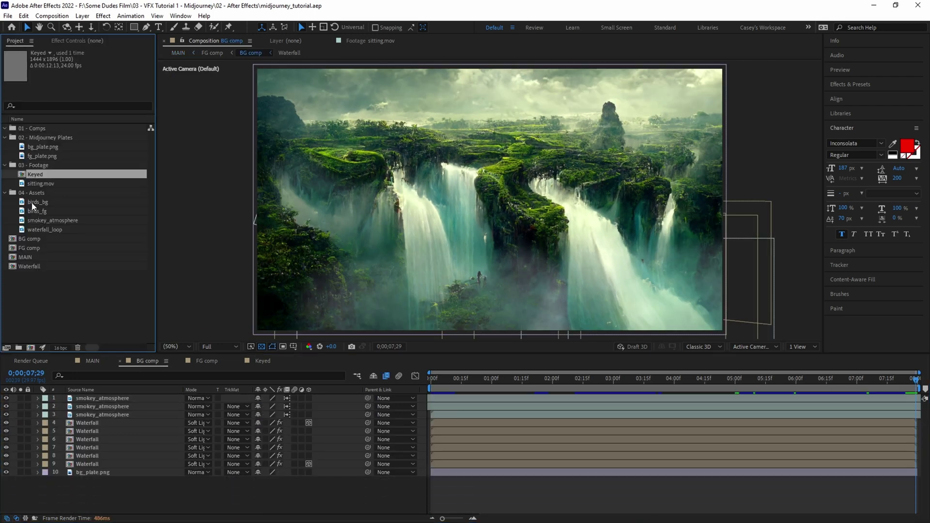
left_click_drag(32, 203, 110, 397)
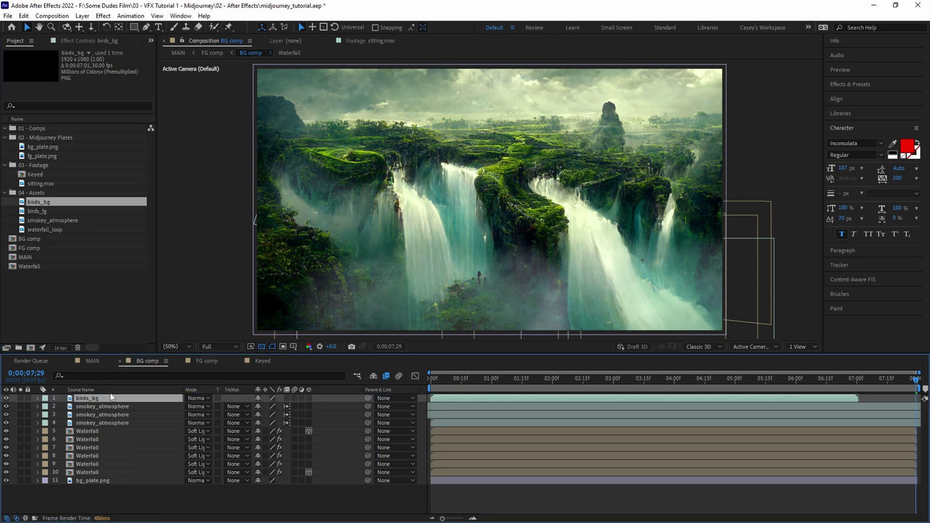
Time-stretch birds_bg by a factor of 150 and move the flock higher over the waterfalls.
right_click(111, 398)
mouse_move(163, 162)
left_click(264, 182)
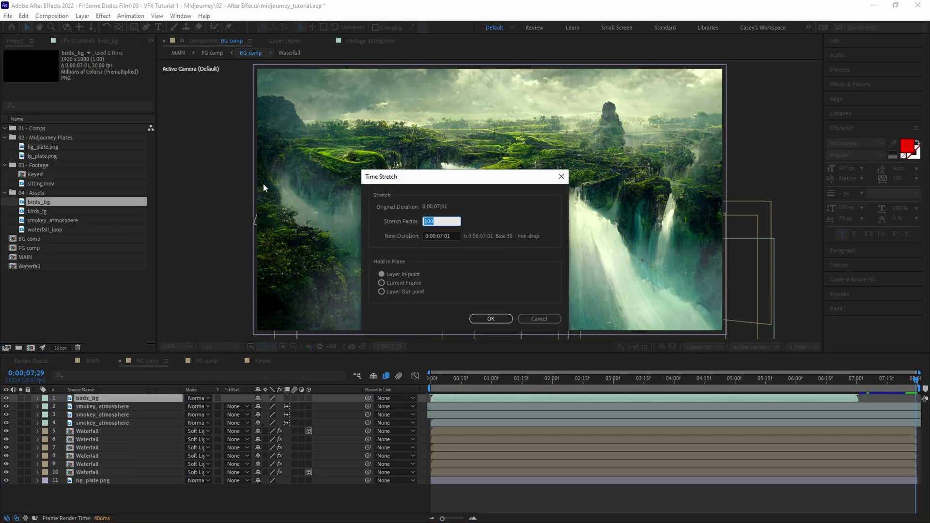
type("150")
key("Return")
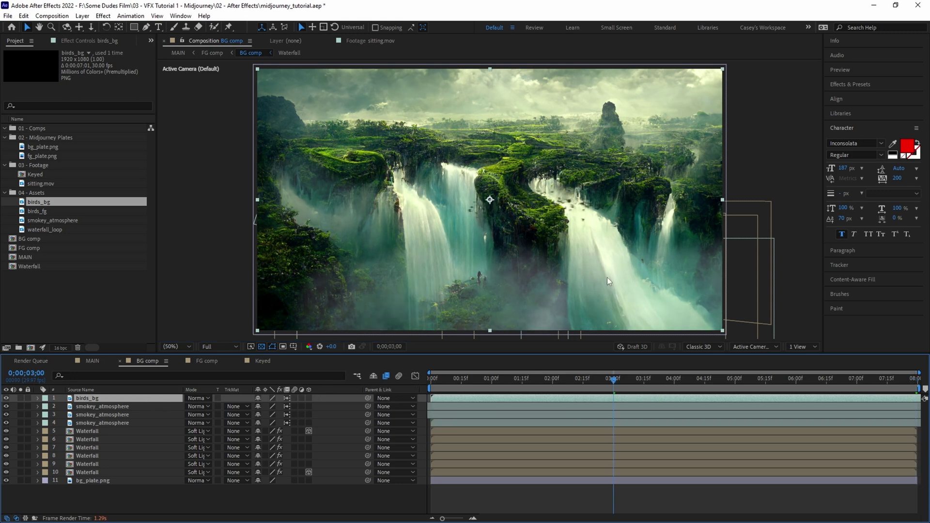
left_click_drag(607, 278, 588, 201)
Collapse the layers in FG comp and add the birds_fg footage directly beneath the lower fg_plate.png layer.
left_click(201, 360)
left_click(37, 398)
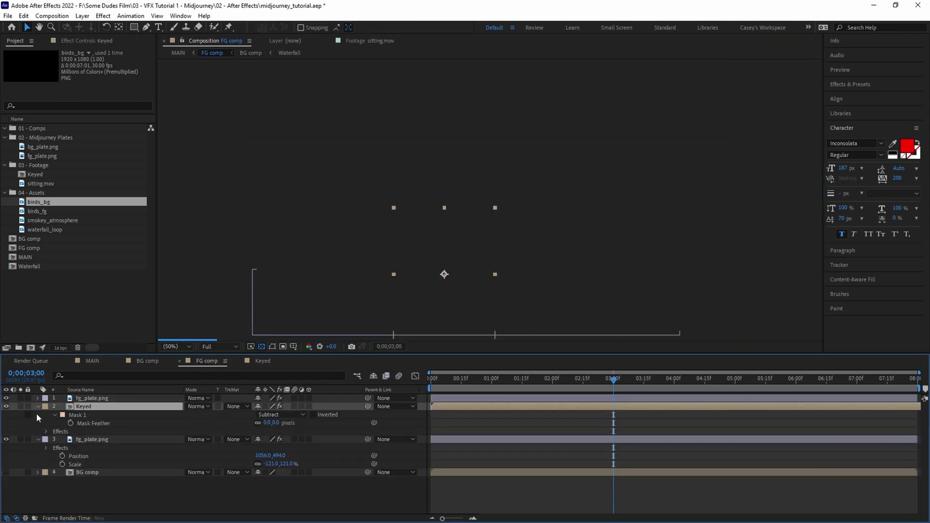
left_click(39, 406)
left_click(38, 415)
left_click_drag(33, 211, 100, 417)
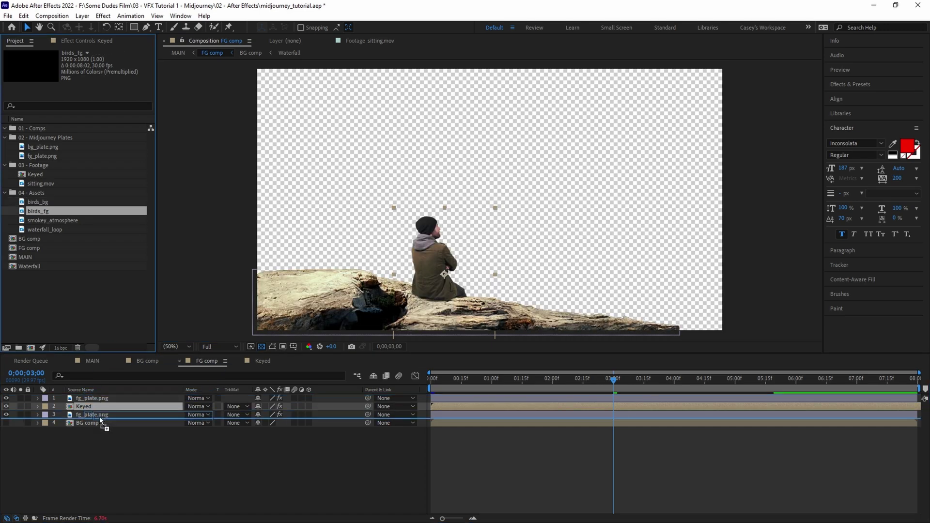
left_click_drag(100, 416, 100, 417)
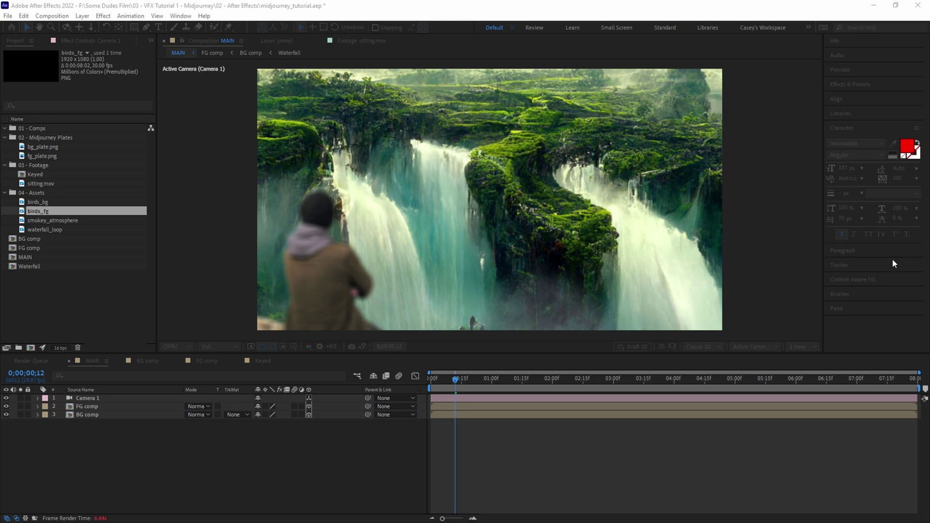
Create a black solid at the top of MAIN and apply Optical Flares to it.
key("Return")
key("ctrl+space")
type("optic")
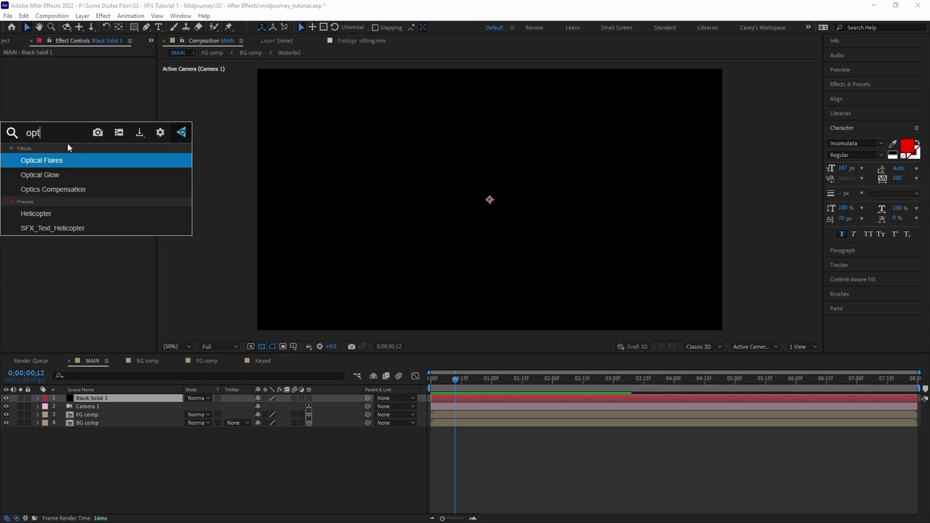
key("Return")
Set the flare's render mode to On Transparent and move the light to the image's upper-right corner at 2430.4, 399.3.
left_click(116, 232)
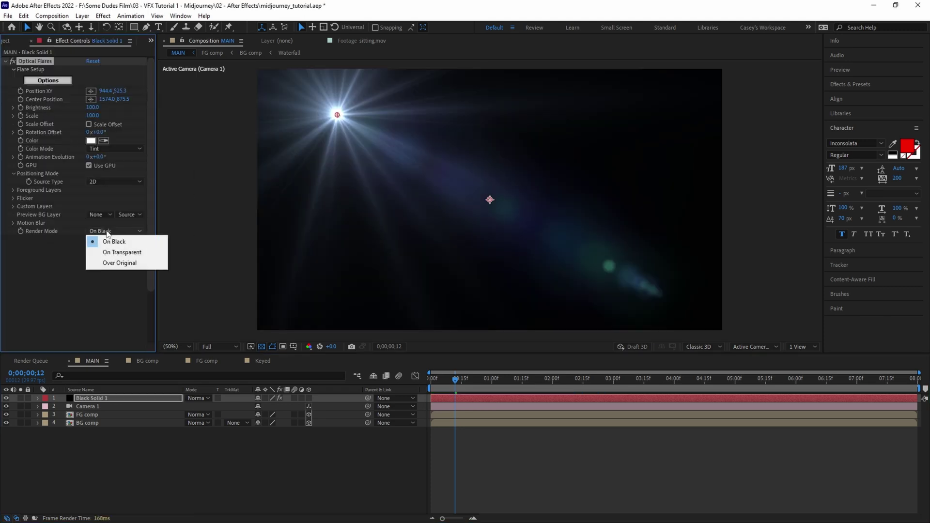
left_click(104, 253)
left_click_drag(338, 115, 697, 84)
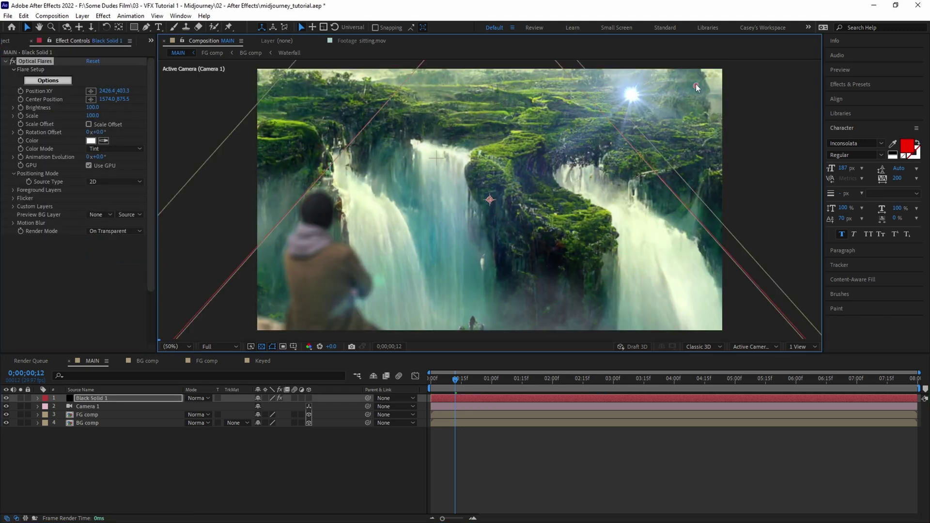
Load the Real Sun preset from the Light presets in the Optical Flares options.
left_click(48, 81)
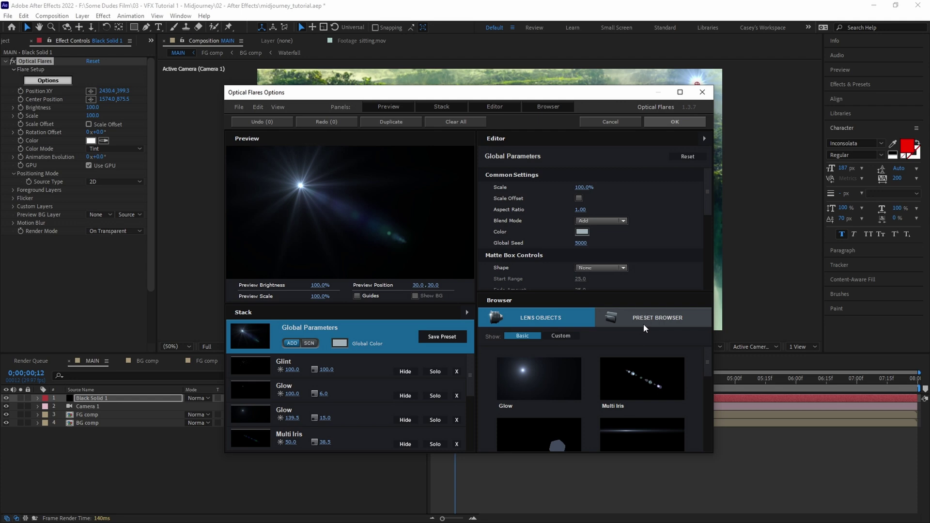
left_click(645, 328)
double_click(630, 383)
scroll(625, 384, "down", 5)
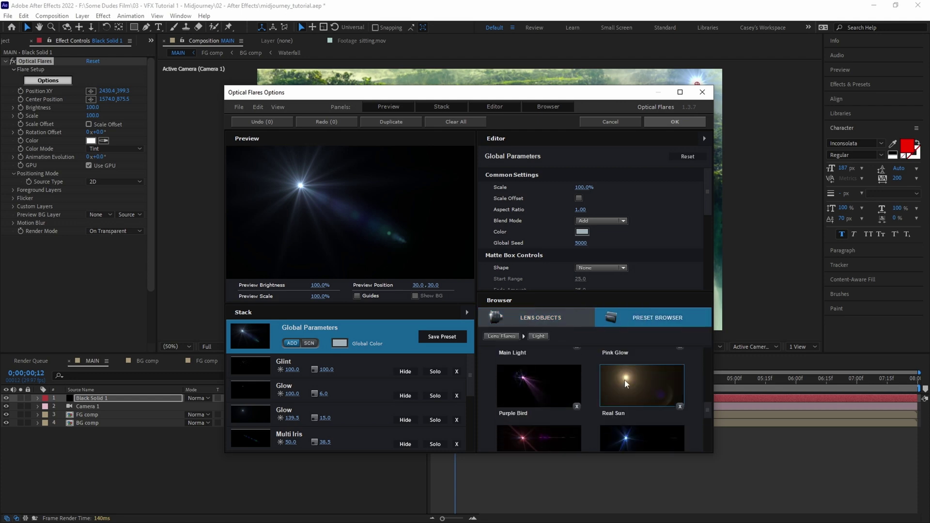
left_click(625, 384)
left_click(675, 122)
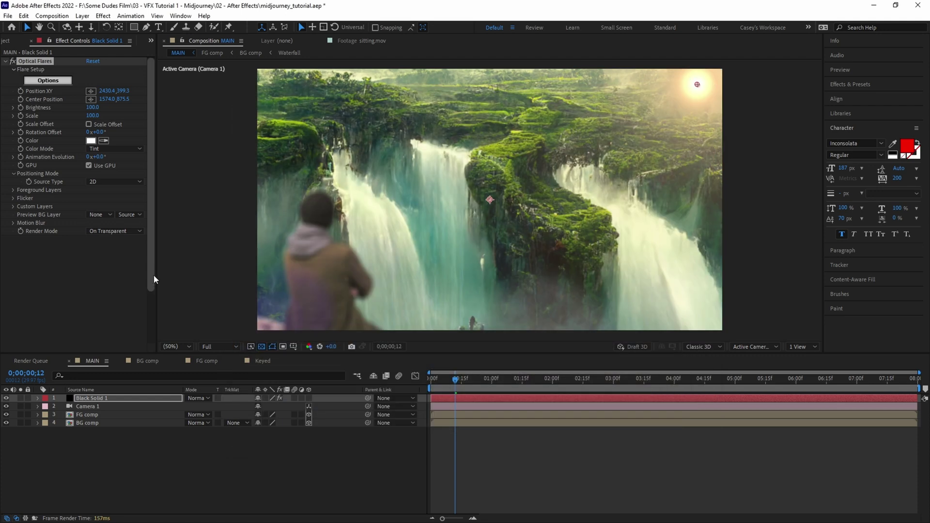
Place the flare solid below Camera 1 as a 3D layer and set its Z position to -773, checking the last frame.
left_click_drag(119, 398, 122, 412)
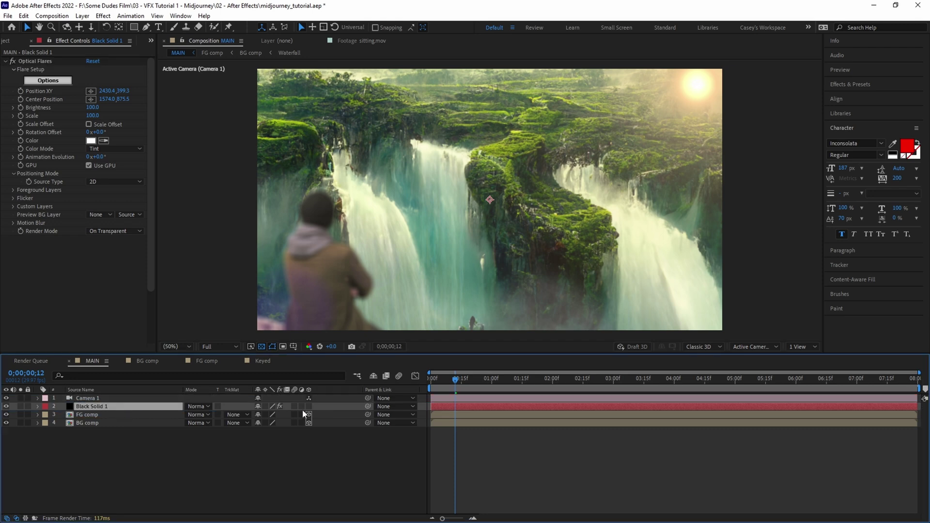
key("p")
left_click_drag(288, 414, 318, 413)
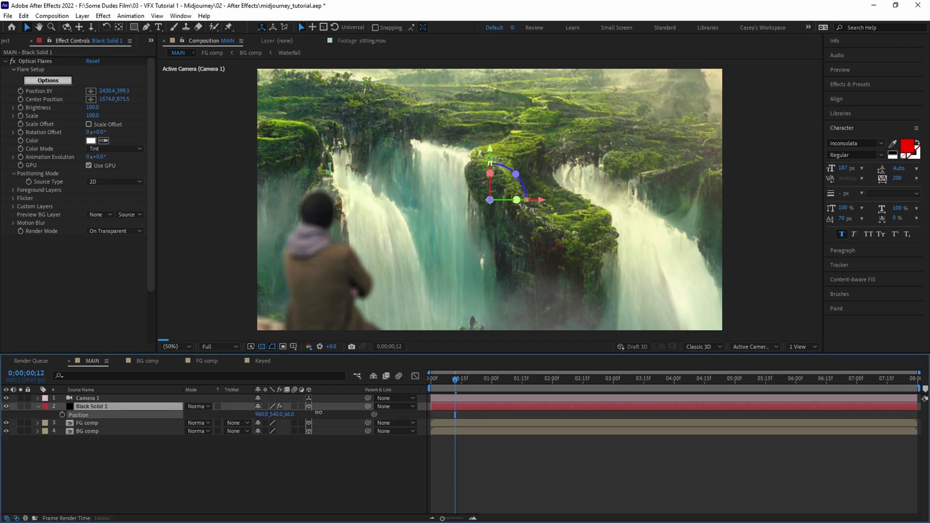
left_click_drag(248, 408, 0, 406)
left_click(916, 380)
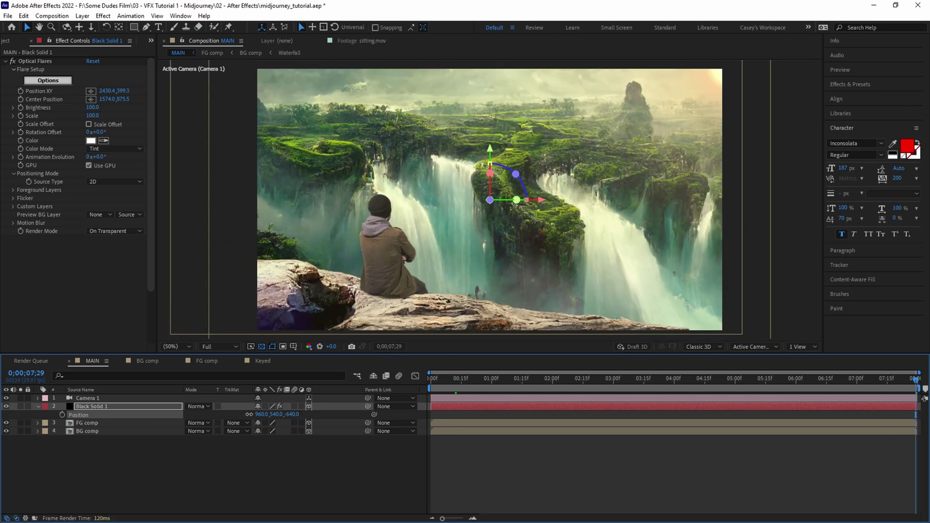
left_click_drag(249, 414, 192, 414)
Set the flare's scale to 220 and move its light source farther into the corner at 2497.1, 339.1.
left_click_drag(94, 117, 103, 116)
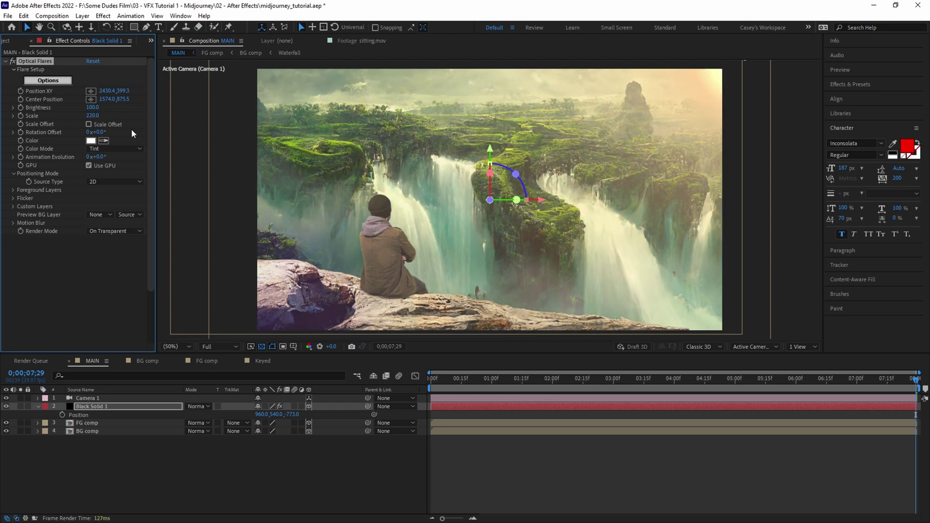
left_click_drag(737, 123, 693, 152)
left_click_drag(704, 85, 720, 72)
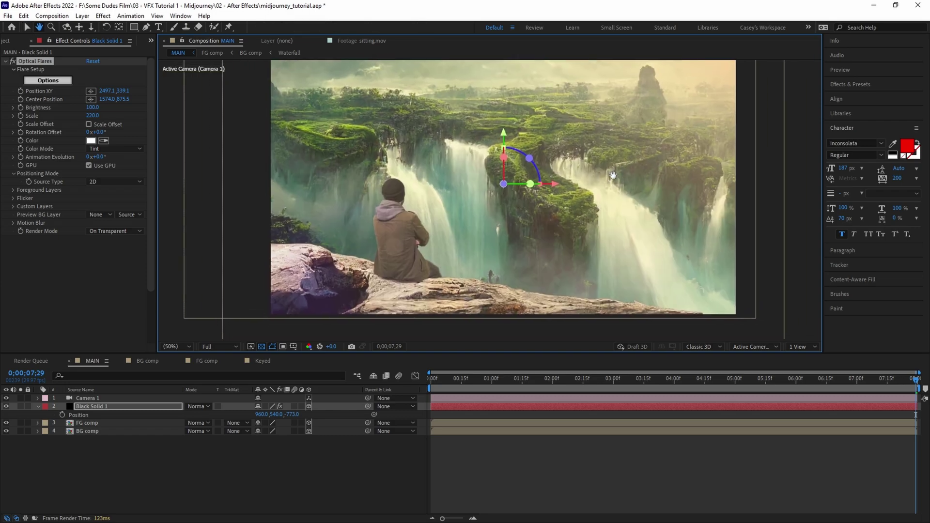